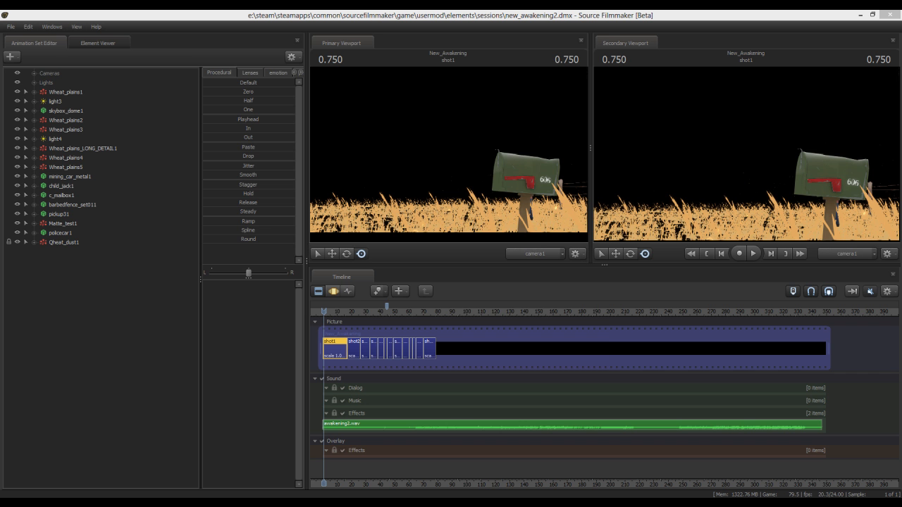
# Step: Bring the rendered Wheat_test video up in Windows Media Player
pyautogui.click(582, 504)
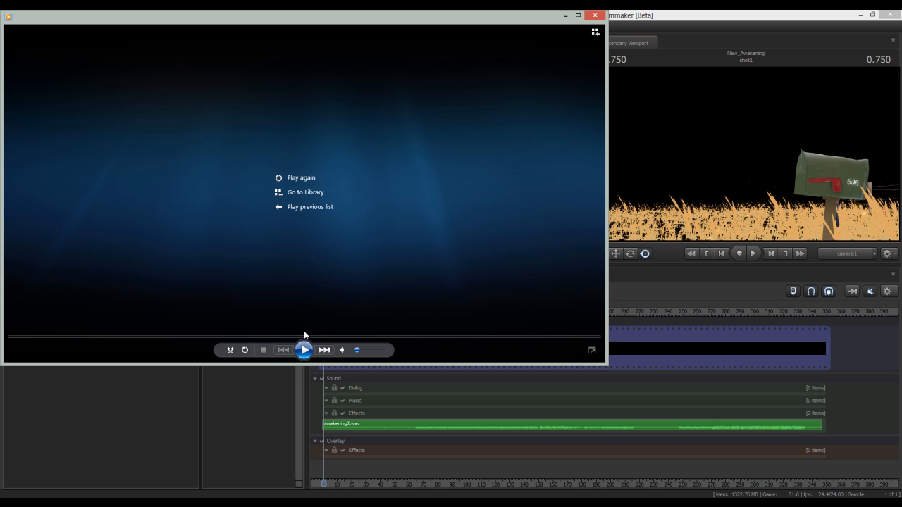
# Step: Play the Wheat_test clip, replay it from the start, then close the player
pyautogui.click(301, 351)
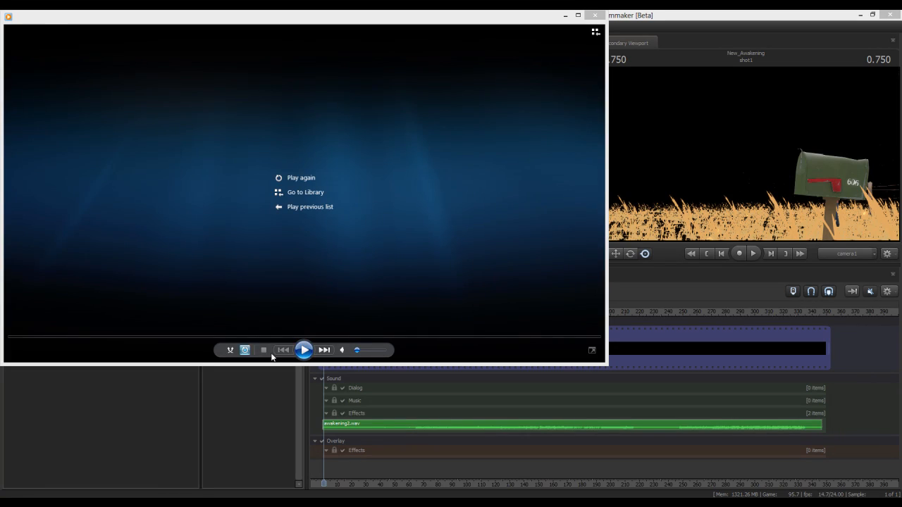
pyautogui.click(303, 349)
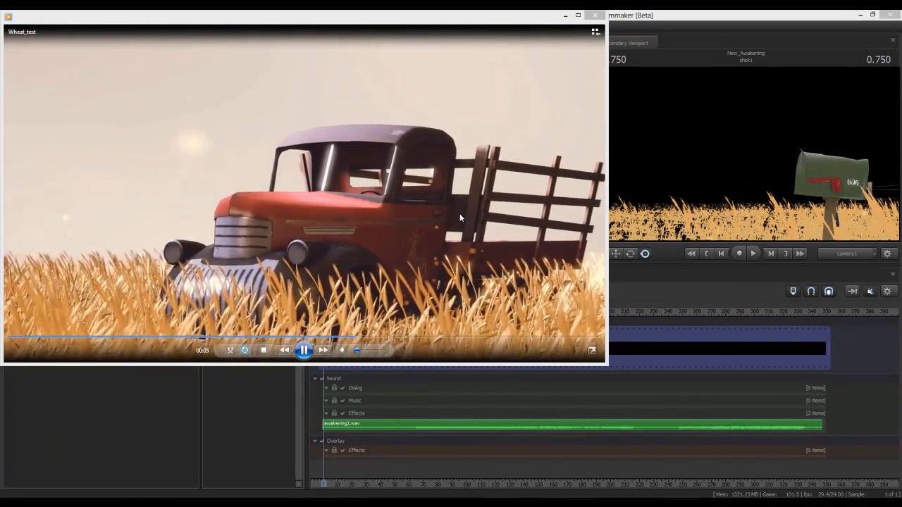
pyautogui.click(595, 15)
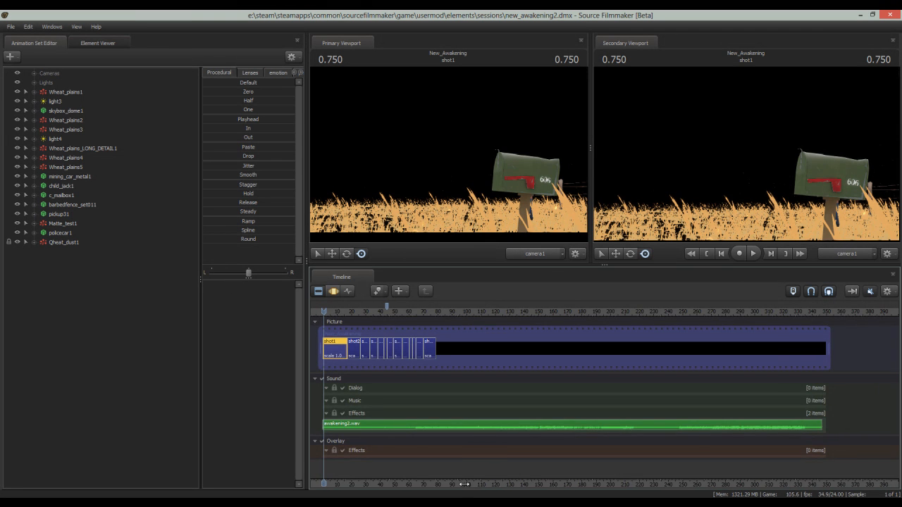
# Step: Zoom the timeline, move the playhead to the start of shot1 and play the shot
pyautogui.moveTo(464, 486); pyautogui.dragTo(600, 458, button='middle')
pyautogui.scroll(5, 533, 426)
pyautogui.moveTo(478, 314); pyautogui.dragTo(450, 310)
pyautogui.click(459, 311)
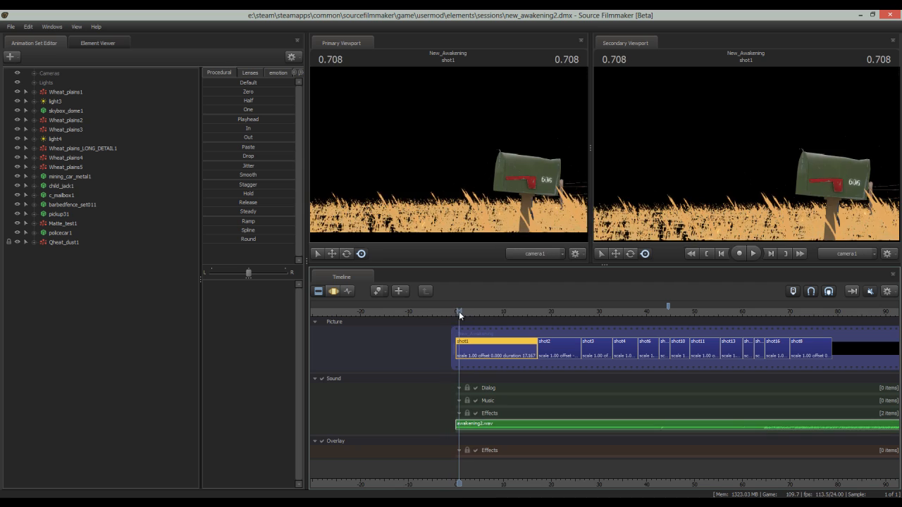
pyautogui.press('space')
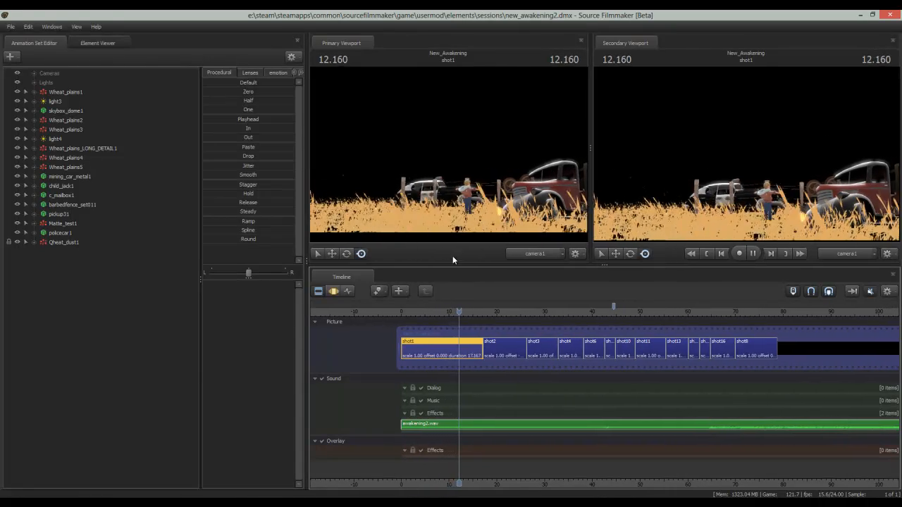
pyautogui.press('space')
# Step: Fly the work camera low through the wheat until the mailbox, fence and truck show
pyautogui.moveTo(526, 220); pyautogui.dragTo(449, 159)
pyautogui.press('space')
pyautogui.press('space')
pyautogui.moveTo(472, 217); pyautogui.dragTo(440, 149)
pyautogui.press('w')
pyautogui.press('w')
pyautogui.press('w')
pyautogui.press('s')
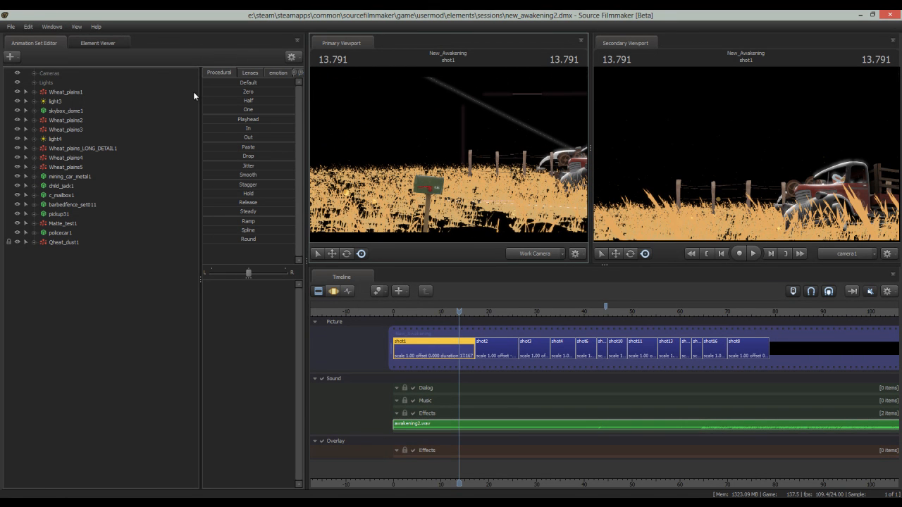
pyautogui.click(52, 27)
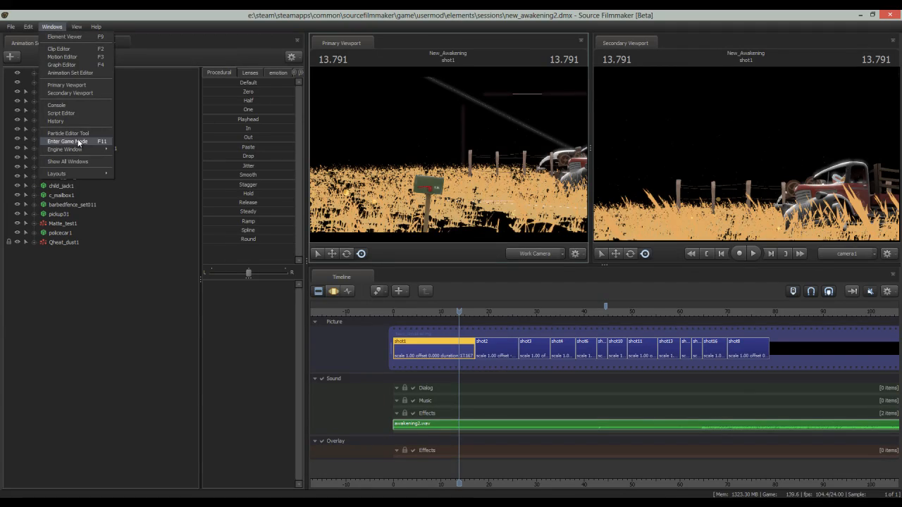
# Step: Open the Particle Editor on recent grass.pcf and orbit the Wheat_tutorial wheat preview
pyautogui.click(78, 135)
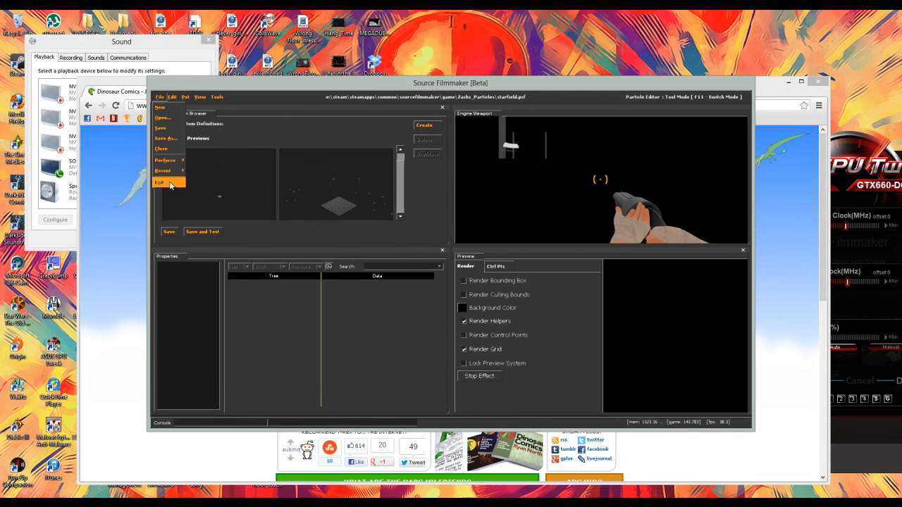
pyautogui.moveTo(171, 178)
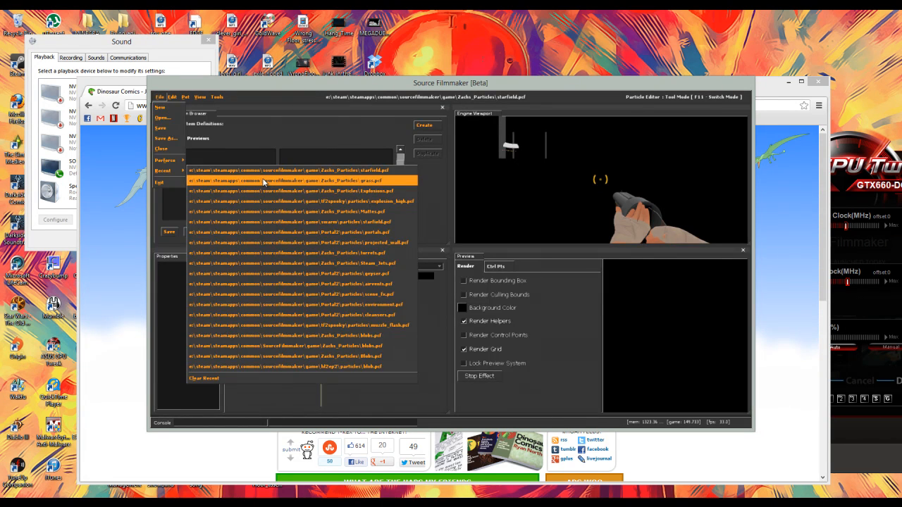
pyautogui.click(263, 181)
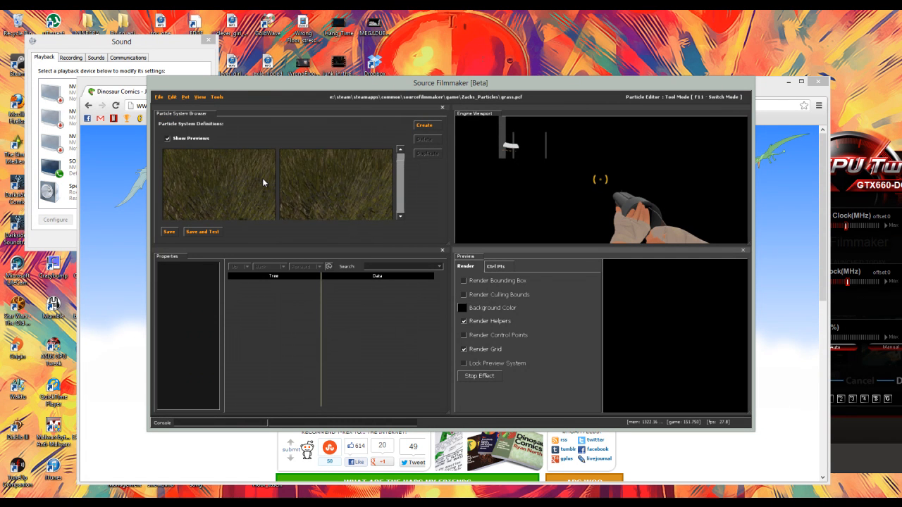
pyautogui.click(262, 181)
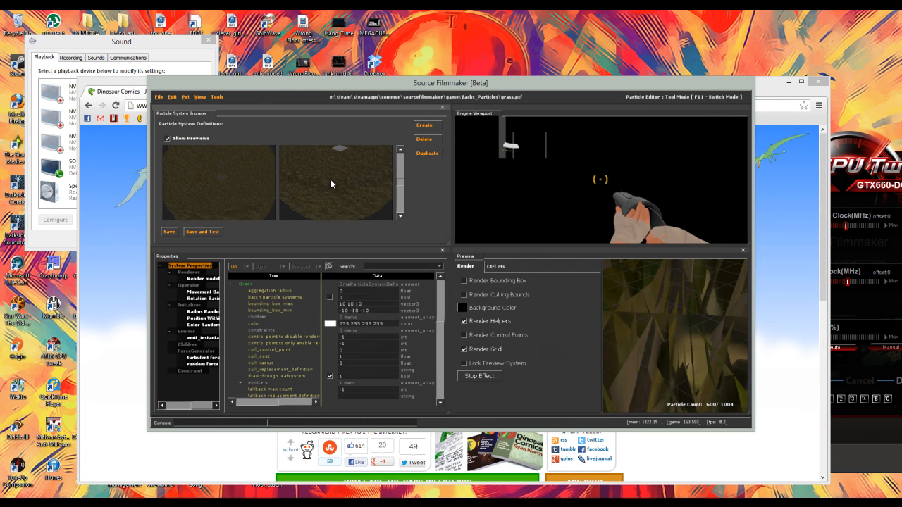
pyautogui.click(355, 216)
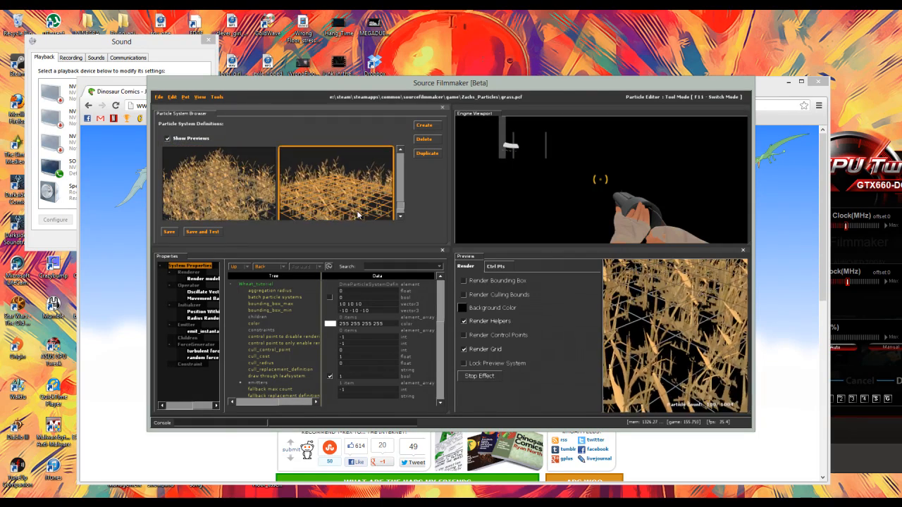
pyautogui.moveTo(698, 289); pyautogui.dragTo(700, 332, button='right')
pyautogui.moveTo(700, 333); pyautogui.dragTo(677, 338)
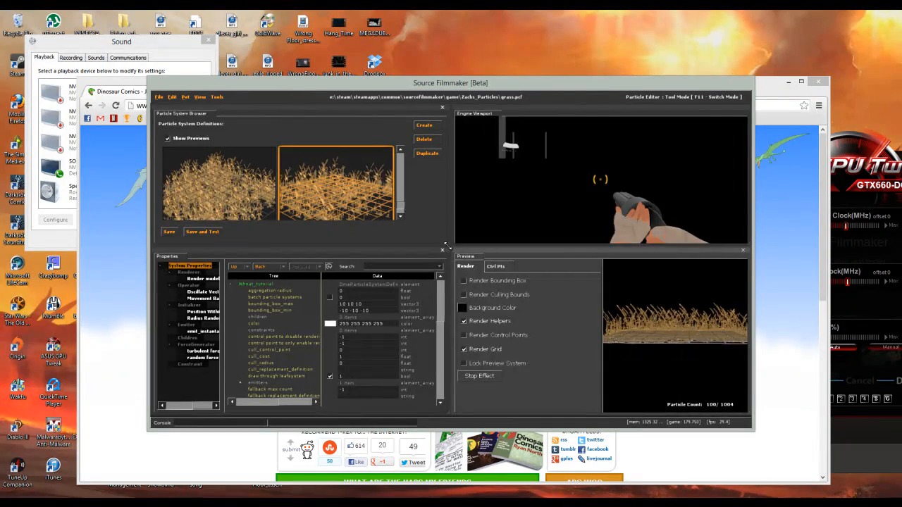
pyautogui.moveTo(447, 246); pyautogui.dragTo(450, 243)
pyautogui.moveTo(685, 335); pyautogui.dragTo(620, 328)
# Step: Test Wheat_tutorial's emit_instantaneously num_to_emit at 600 to see denser wheat
pyautogui.click(204, 330)
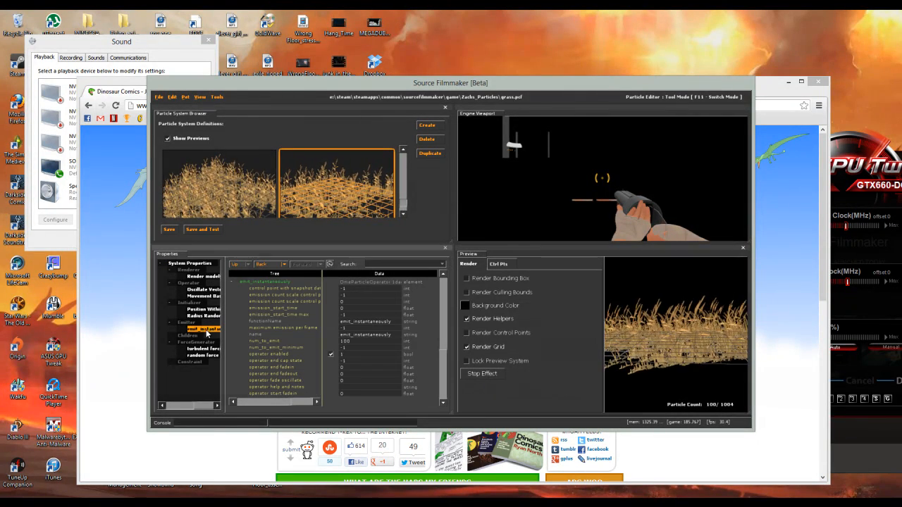
pyautogui.doubleClick(389, 340)
pyautogui.moveTo(389, 340); pyautogui.dragTo(304, 333)
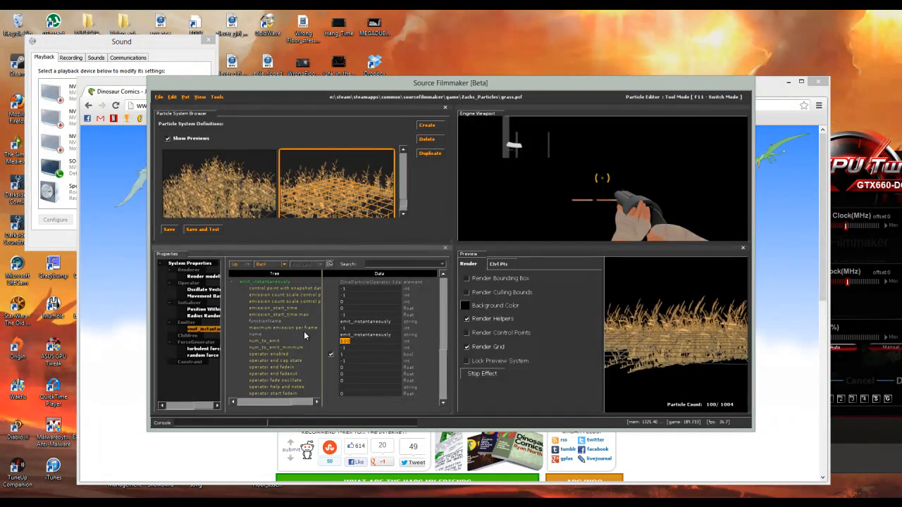
pyautogui.write('600')
pyautogui.press('Return')
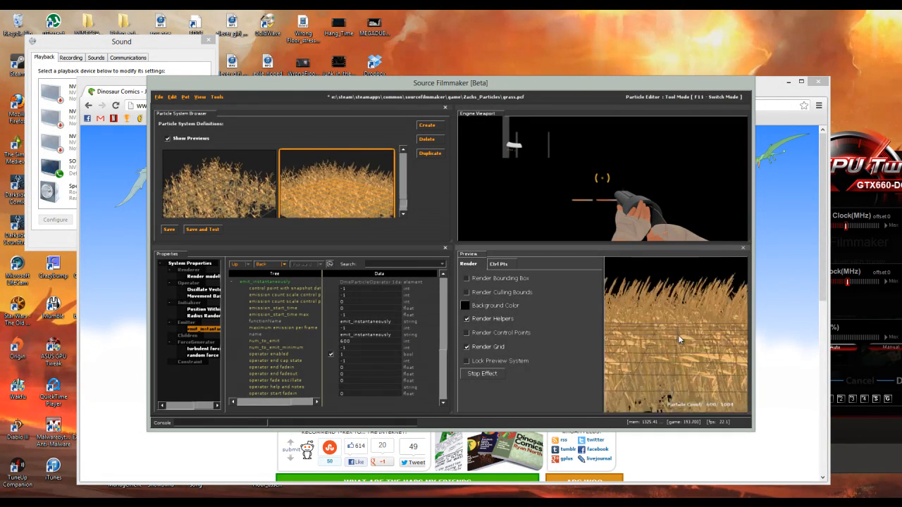
pyautogui.moveTo(680, 335); pyautogui.dragTo(681, 317)
# Step: Return num_to_emit to 100 and select the Wheat_plains_small system
pyautogui.doubleClick(358, 342)
pyautogui.write('10')
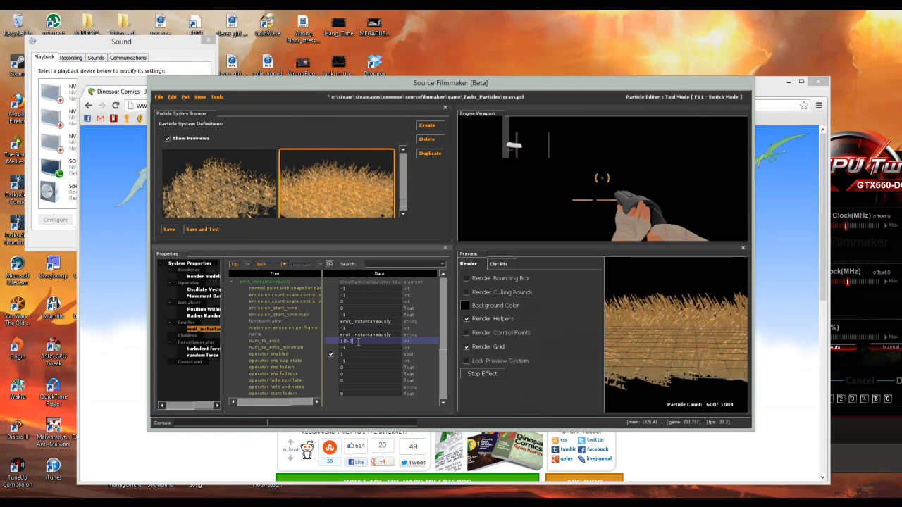
pyautogui.write('0')
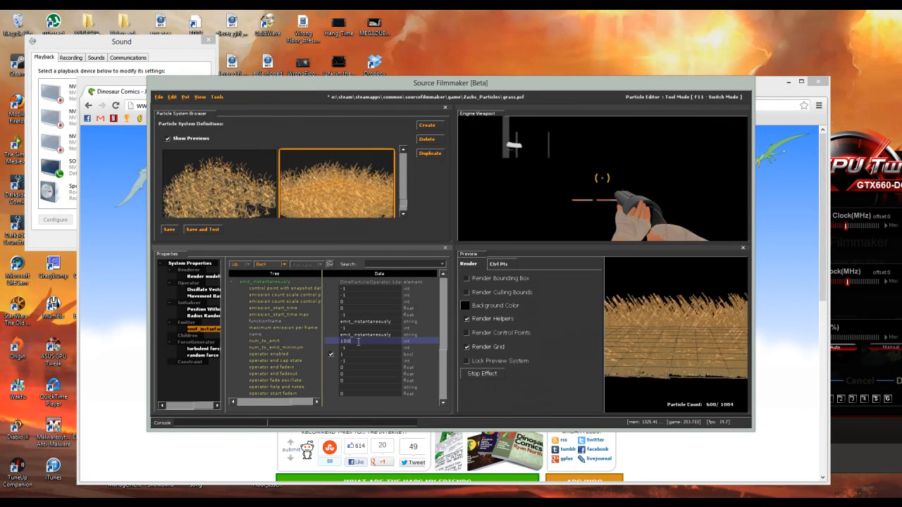
pyautogui.press('Return')
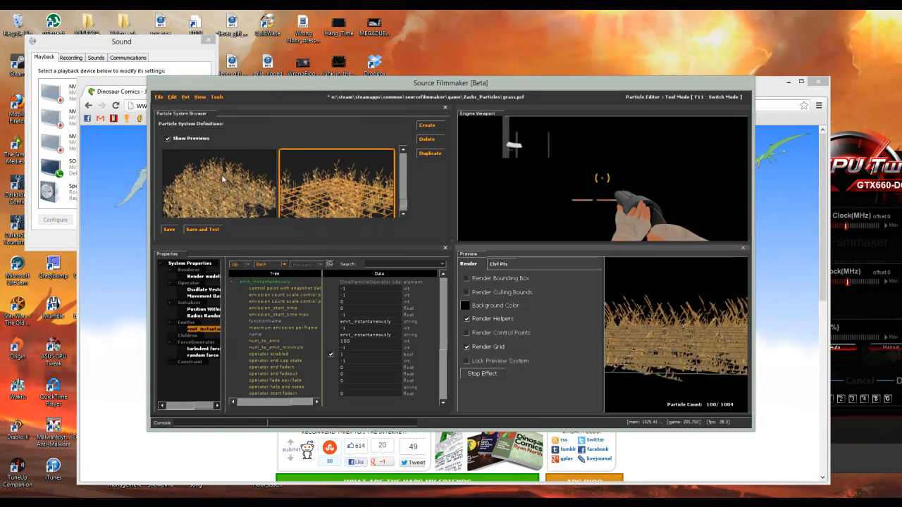
pyautogui.click(262, 183)
# Step: Create a new particle system named Wheat_demonstration
pyautogui.click(437, 127)
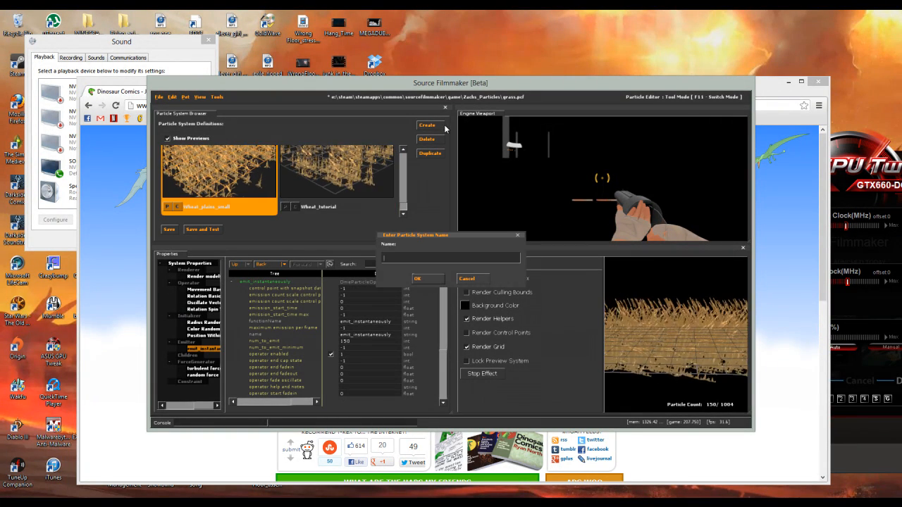
pyautogui.write('Wheat_demonsta')
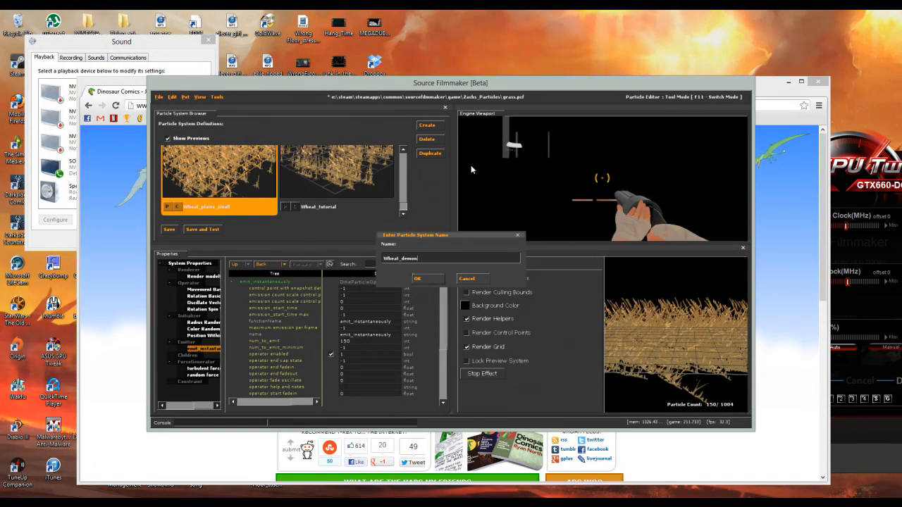
pyautogui.press('BackSpace')
pyautogui.write('ration')
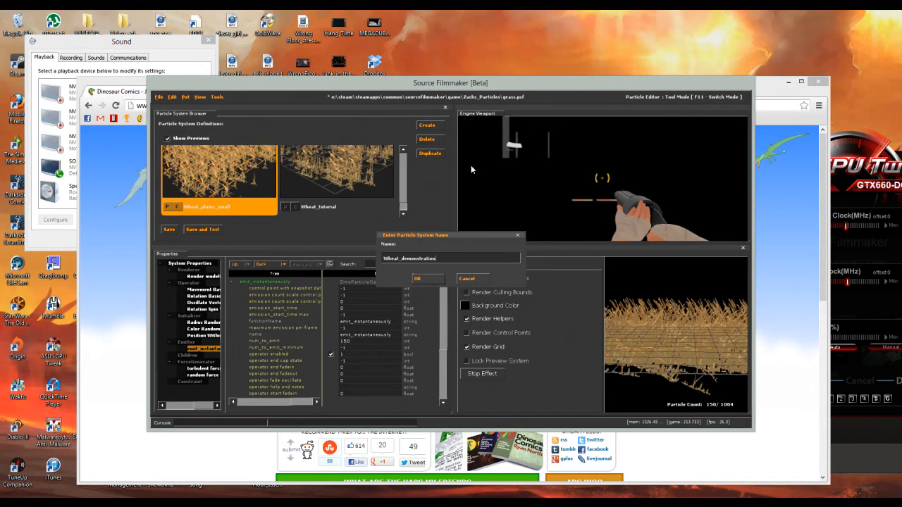
pyautogui.click(431, 279)
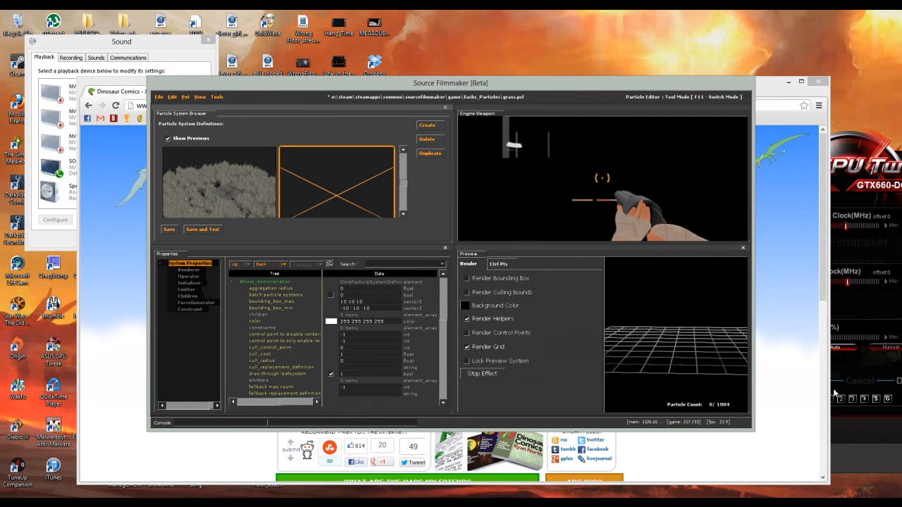
# Step: Add a Render models renderer to Wheat_demonstration's Renderer group
pyautogui.moveTo(602, 295); pyautogui.dragTo(558, 312)
pyautogui.moveTo(652, 342); pyautogui.dragTo(587, 307, button='right')
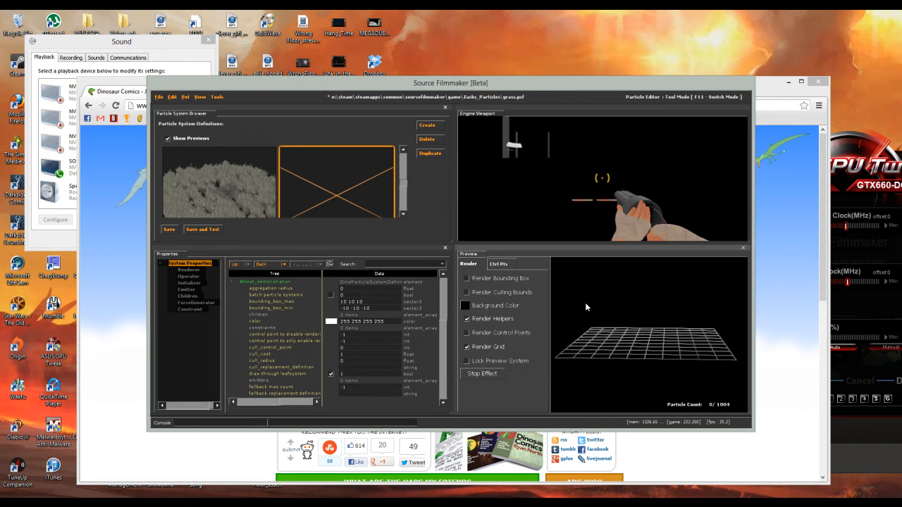
pyautogui.click(188, 272)
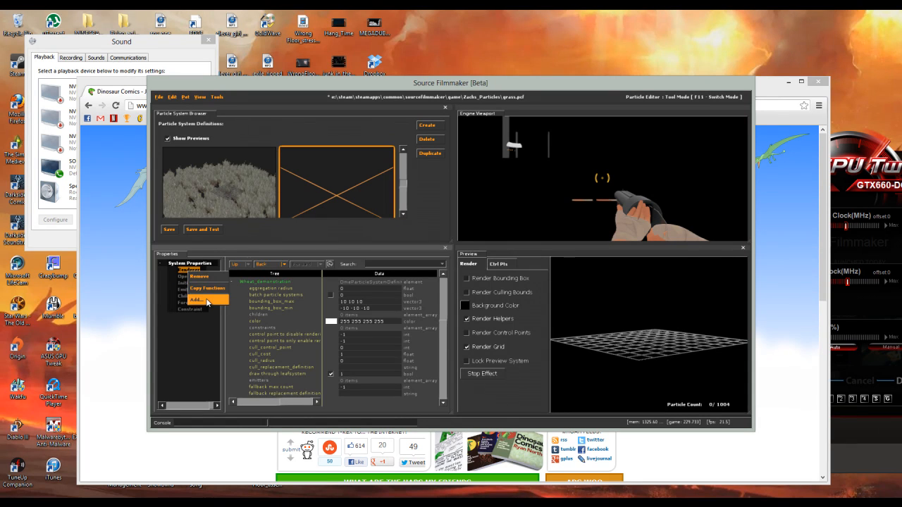
pyautogui.click(198, 300)
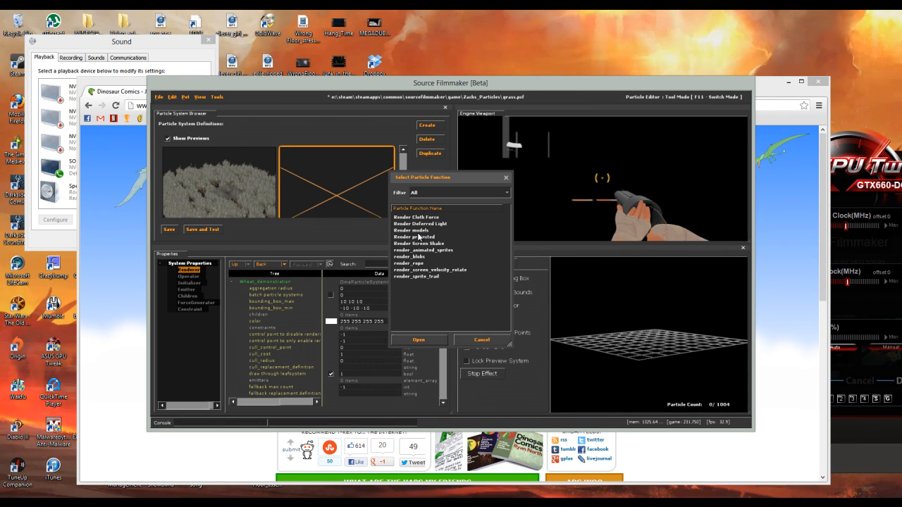
pyautogui.click(419, 341)
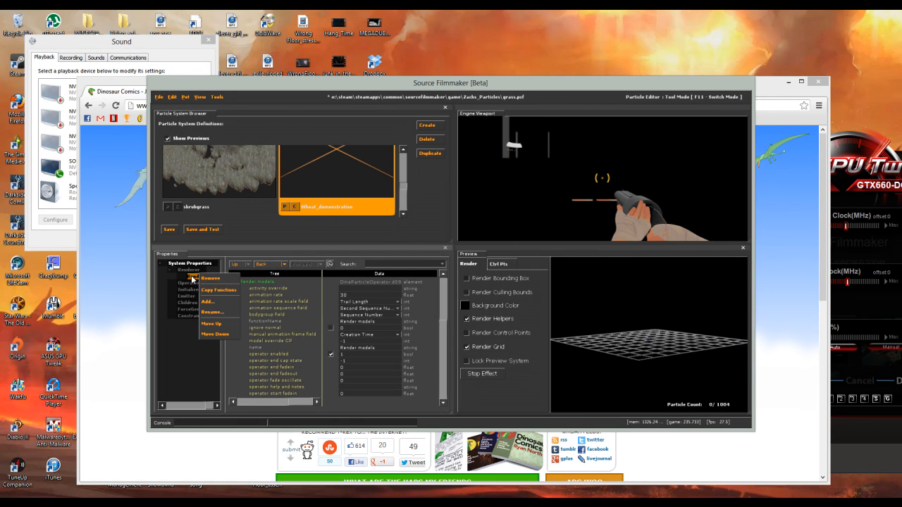
pyautogui.scroll(-1, 387, 348)
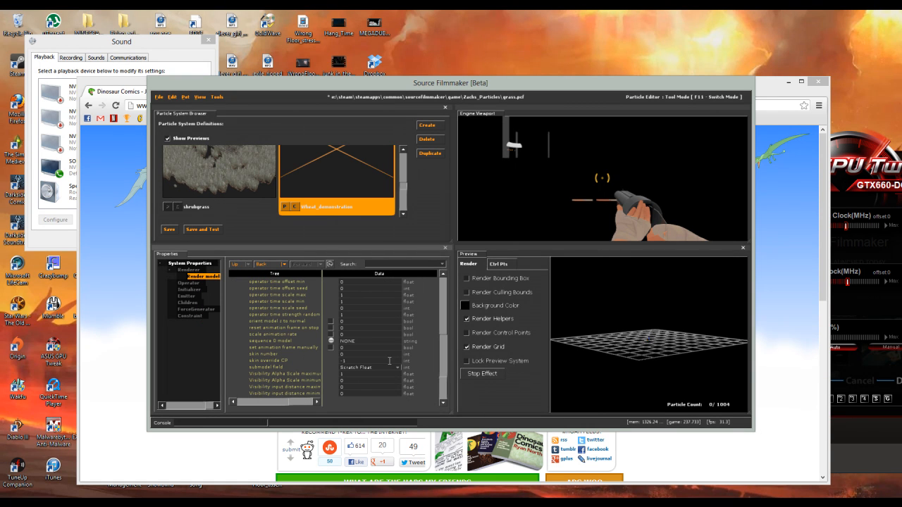
# Step: Browse models for sequence 0 model, filtering for 'wheatgrass' within the tf mod
pyautogui.click(331, 341)
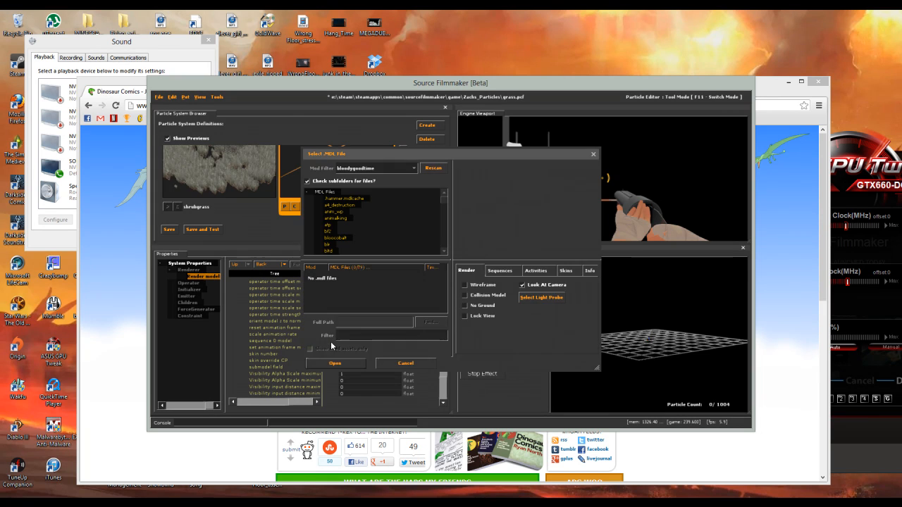
pyautogui.click(420, 365)
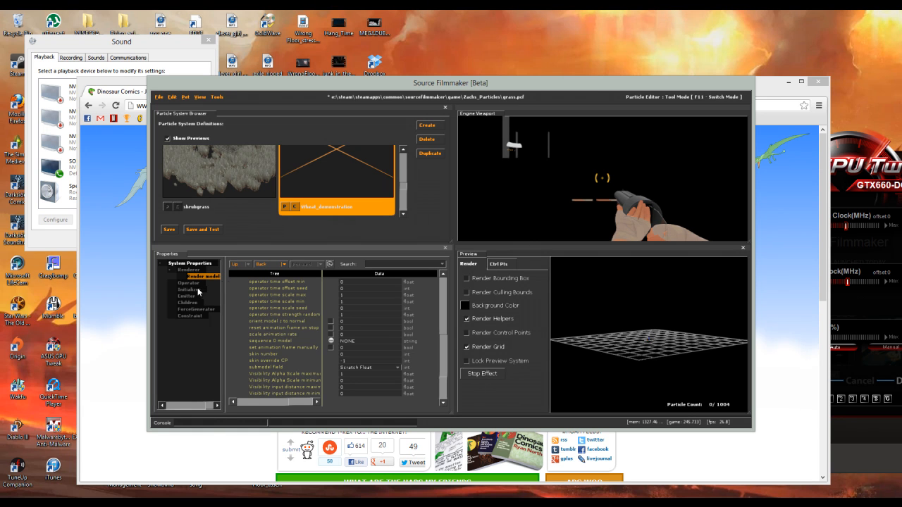
pyautogui.click(331, 342)
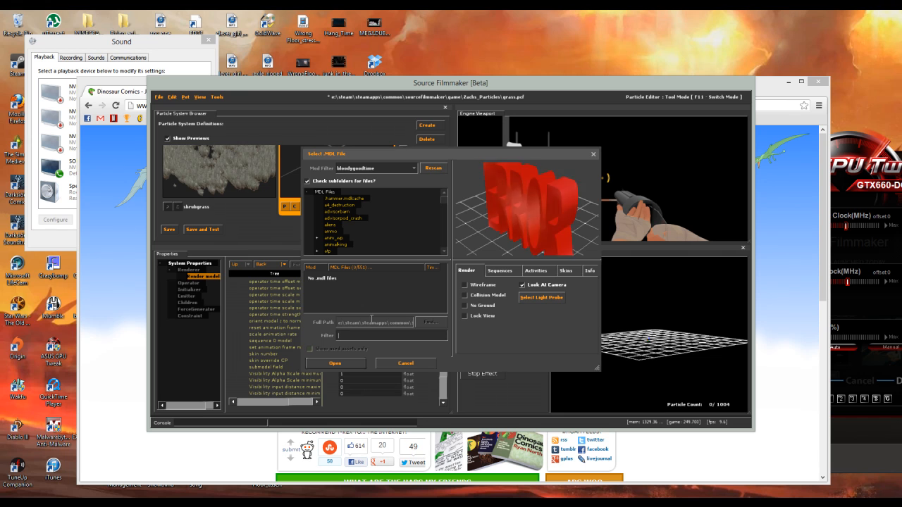
pyautogui.write('wheat')
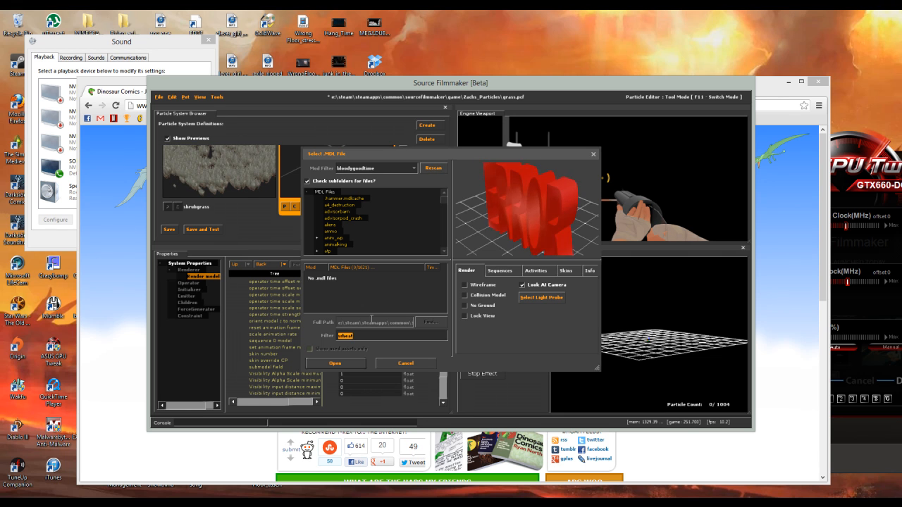
pyautogui.write('grass')
pyautogui.click(375, 169)
pyautogui.scroll(4, 353, 199)
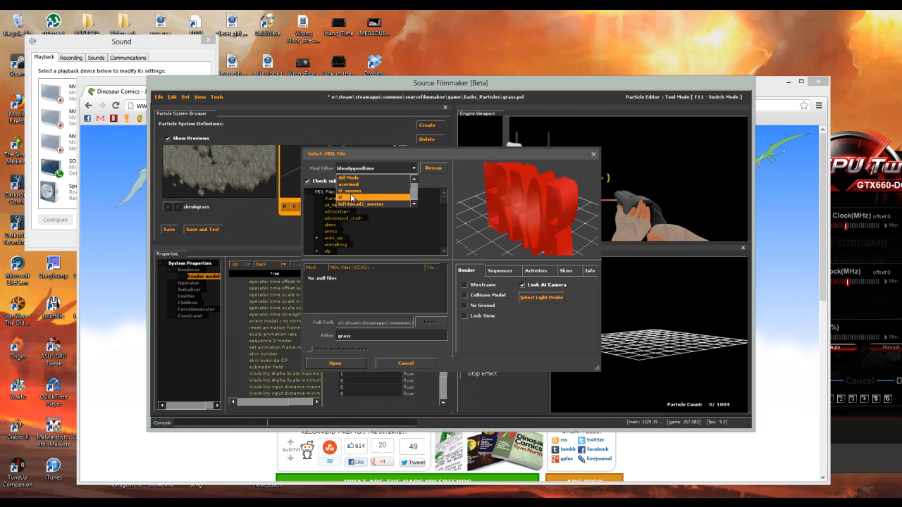
pyautogui.click(350, 195)
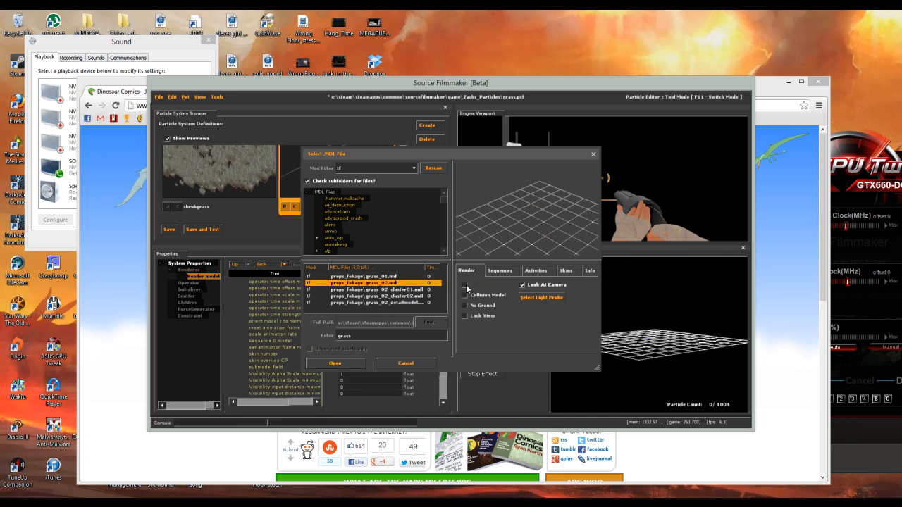
# Step: Compare the grass models, picking grass_02 and checking its wireframe and sequences
pyautogui.moveTo(596, 368); pyautogui.dragTo(645, 399)
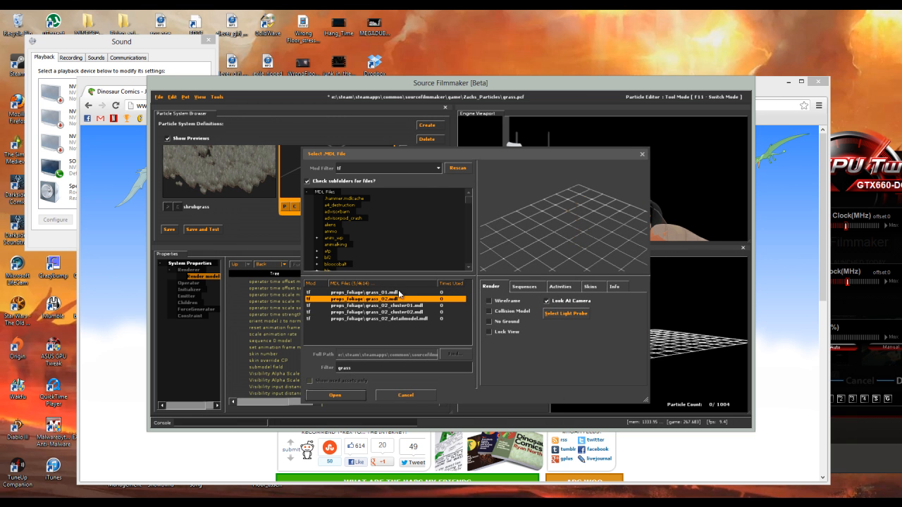
pyautogui.press('Up')
pyautogui.press('Down')
pyautogui.press('Down')
pyautogui.press('Down')
pyautogui.press('Down')
pyautogui.press('Up')
pyautogui.press('Up')
pyautogui.press('Up')
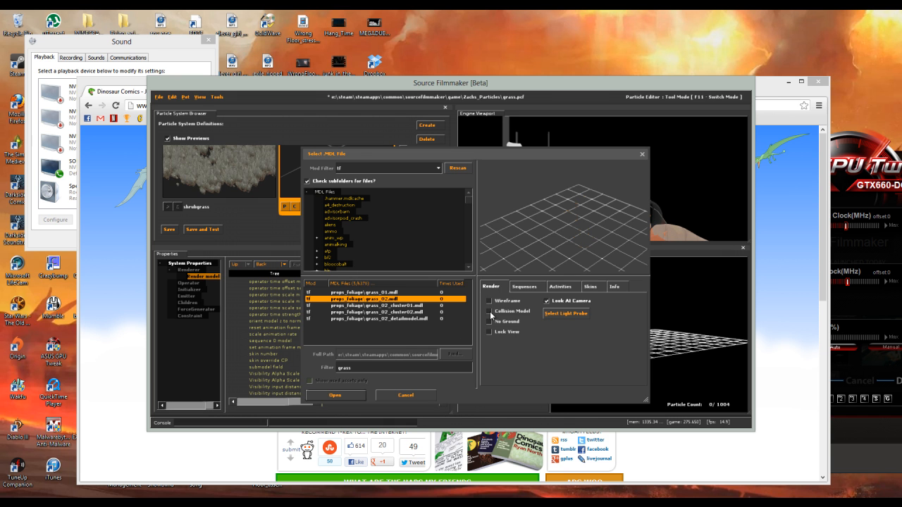
pyautogui.press('Up')
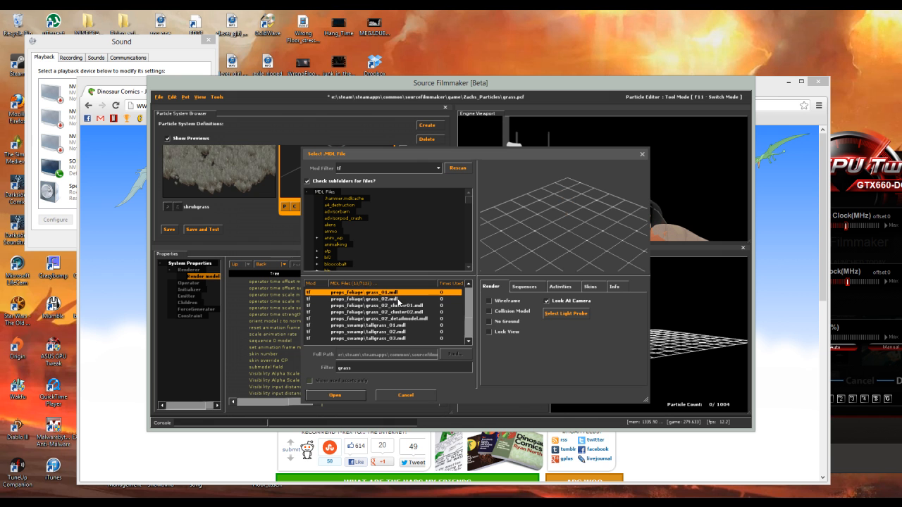
pyautogui.click(398, 300)
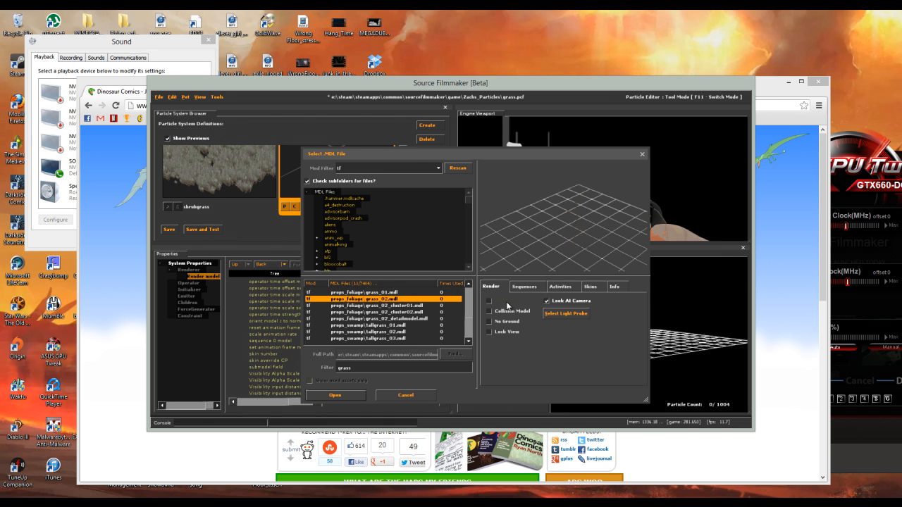
pyautogui.click(507, 306)
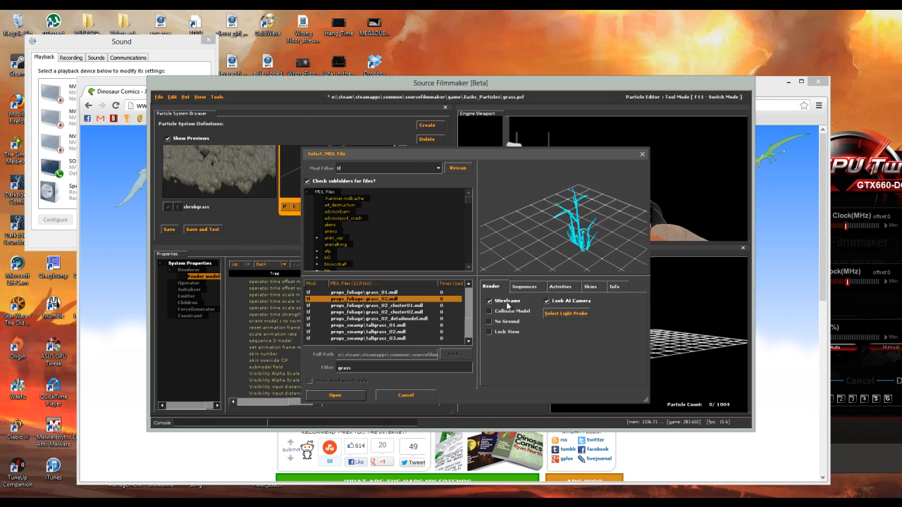
pyautogui.click(525, 287)
# Step: Confirm props_foliage\grass_02.mdl as the sequence 0 model
pyautogui.moveTo(580, 215)
pyautogui.mouseDown()
pyautogui.moveTo(566, 221)
pyautogui.moveTo(570, 209)
pyautogui.moveTo(588, 223)
pyautogui.moveTo(563, 221)
pyautogui.moveTo(596, 224)
pyautogui.mouseUp()
pyautogui.press('Down')
pyautogui.press('Down')
pyautogui.press('Up')
pyautogui.press('Up')
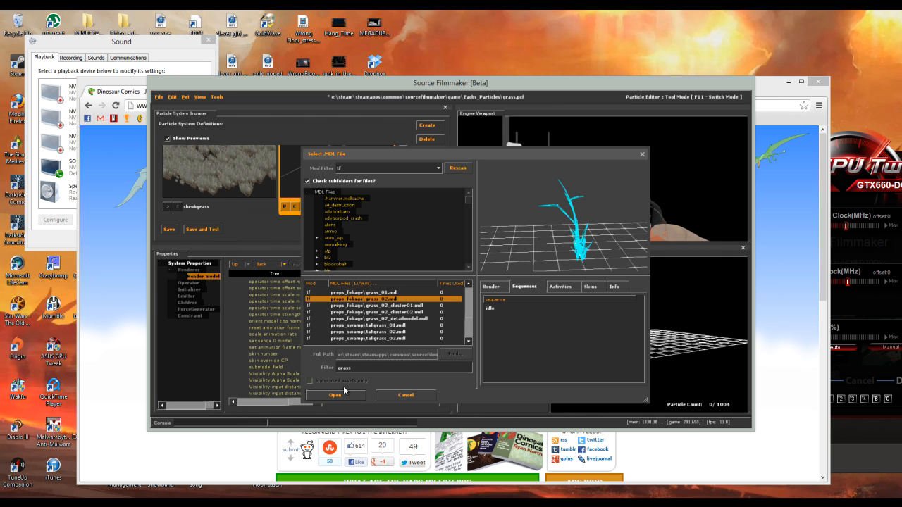
pyautogui.click(325, 396)
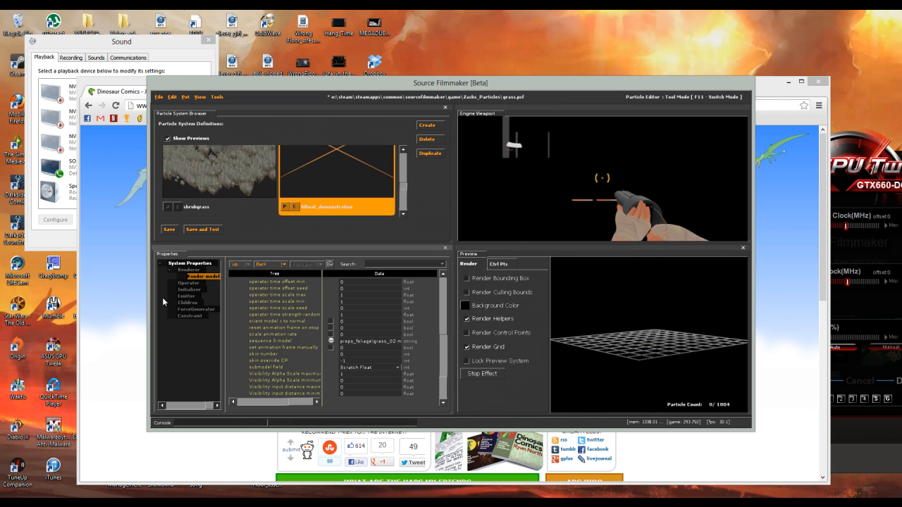
pyautogui.moveTo(617, 357); pyautogui.dragTo(649, 334, button='right')
pyautogui.moveTo(616, 358)
pyautogui.mouseDown()
pyautogui.moveTo(649, 335)
pyautogui.moveTo(617, 357)
pyautogui.mouseUp()
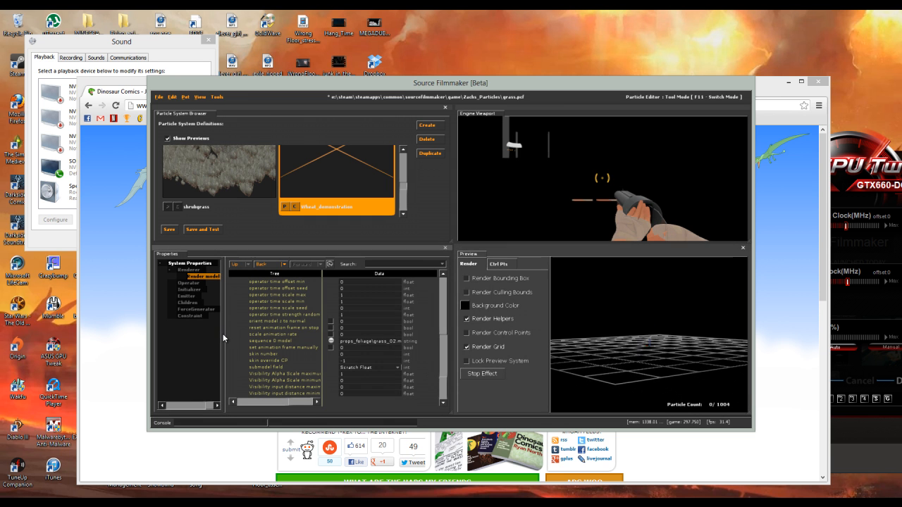
# Step: Add an emit_instantaneously emitter to Wheat_demonstration with num_to_emit 100
pyautogui.rightClick(188, 299)
pyautogui.click(204, 325)
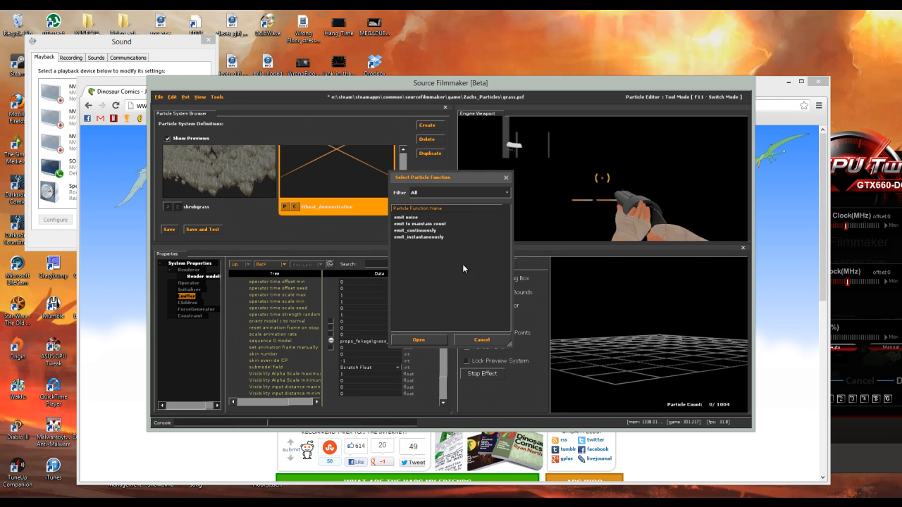
pyautogui.doubleClick(420, 238)
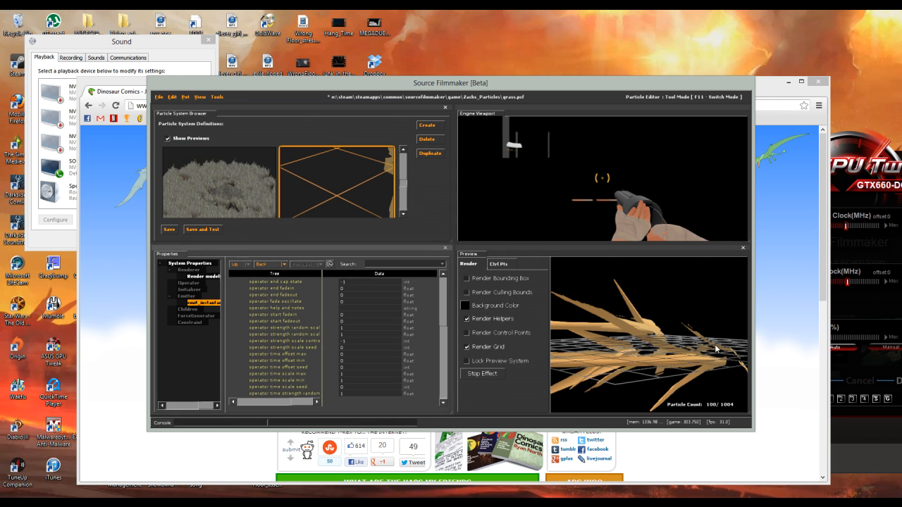
pyautogui.moveTo(646, 363); pyautogui.dragTo(651, 327)
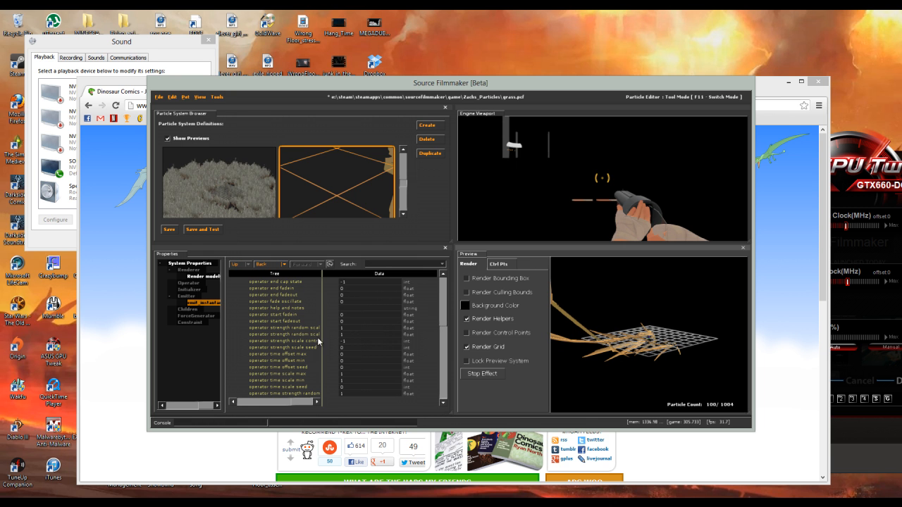
pyautogui.scroll(4, 406, 322)
pyautogui.doubleClick(366, 341)
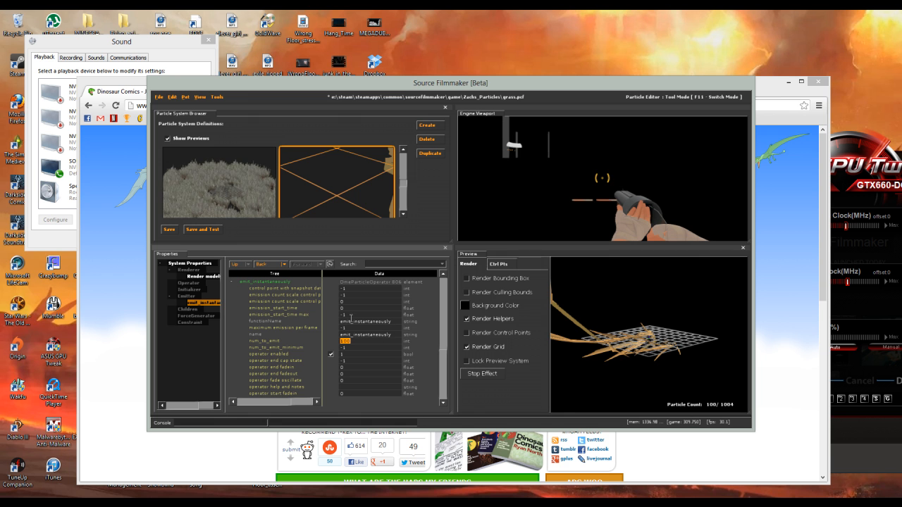
pyautogui.press('Return')
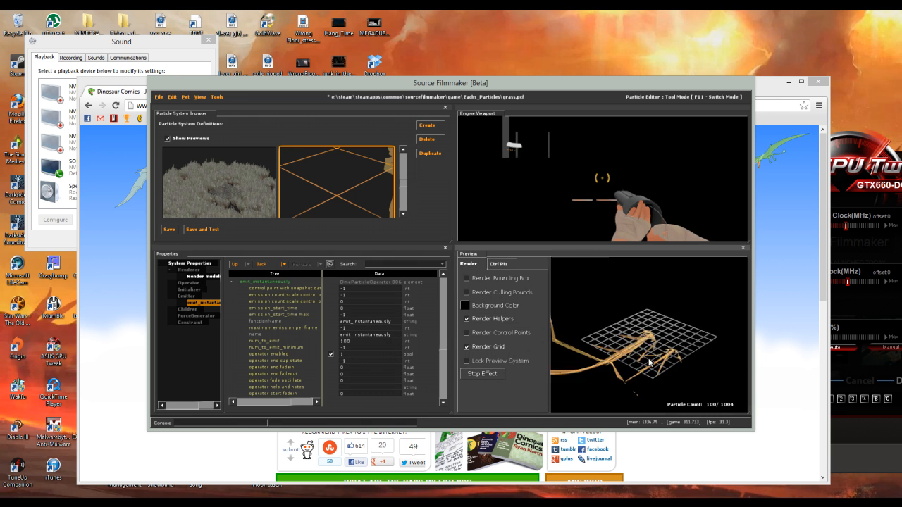
# Step: Set the Wheat_demonstration system normal to 0 -1 0
pyautogui.click(191, 263)
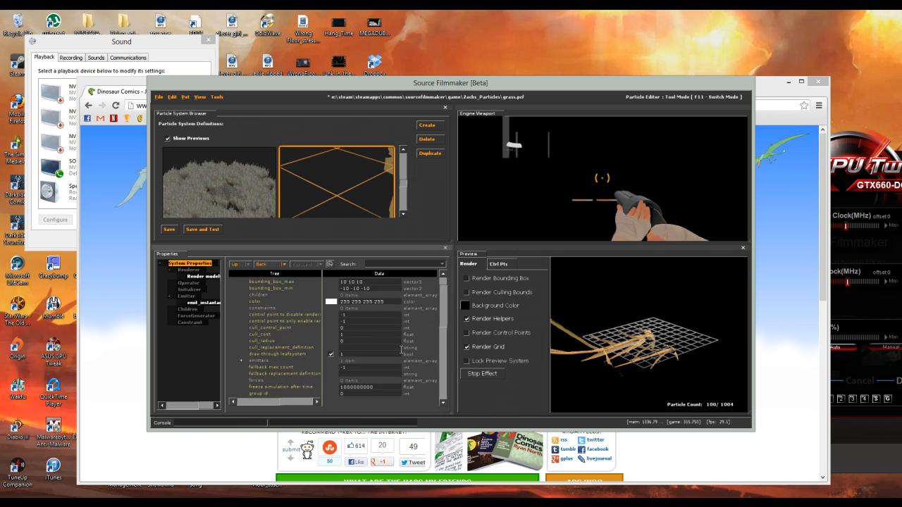
pyautogui.scroll(-3, 360, 357)
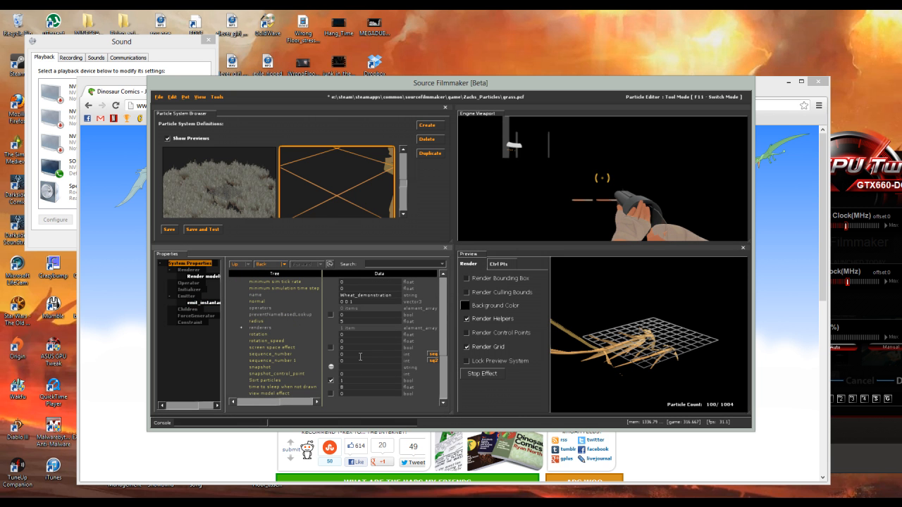
pyautogui.click(369, 303)
pyautogui.press('BackSpace')
pyautogui.press('BackSpace')
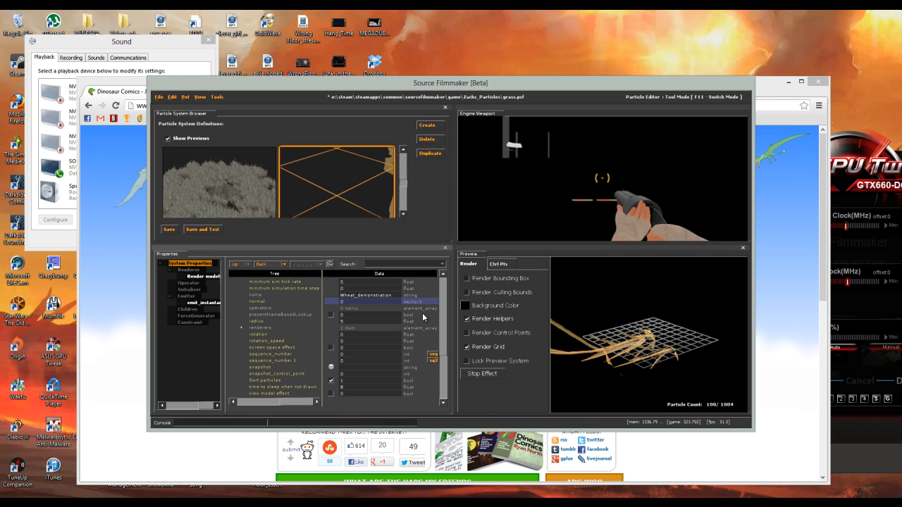
pyautogui.write('1 0')
pyautogui.press('Return')
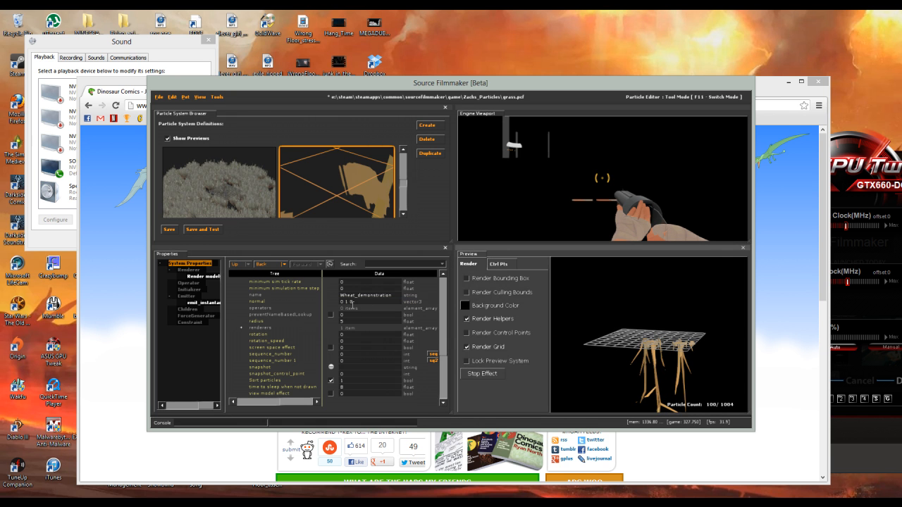
pyautogui.write('-')
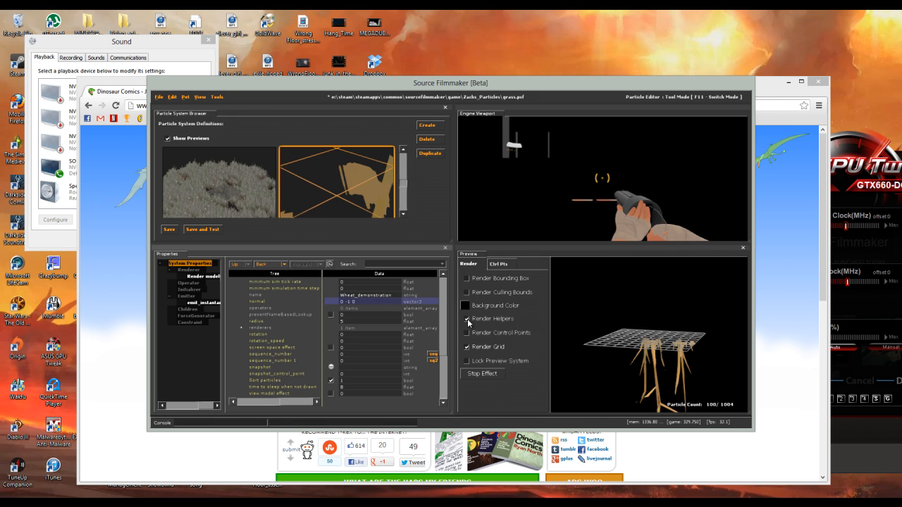
pyautogui.press('Return')
# Step: Orbit the preview to check the upright grass, then collapse the Emitter group
pyautogui.scroll(-3, 649, 344)
pyautogui.moveTo(649, 343)
pyautogui.mouseDown()
pyautogui.moveTo(714, 330)
pyautogui.moveTo(630, 338)
pyautogui.moveTo(648, 334)
pyautogui.moveTo(653, 343)
pyautogui.mouseUp()
pyautogui.scroll(3, 649, 314)
pyautogui.moveTo(653, 343); pyautogui.dragTo(671, 347, button='middle')
pyautogui.moveTo(672, 347); pyautogui.dragTo(649, 333)
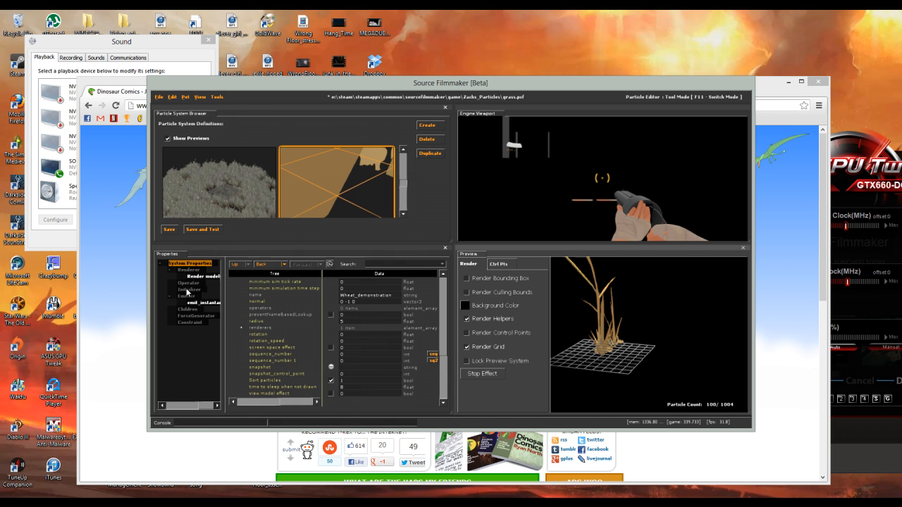
pyautogui.click(188, 290)
pyautogui.doubleClick(188, 296)
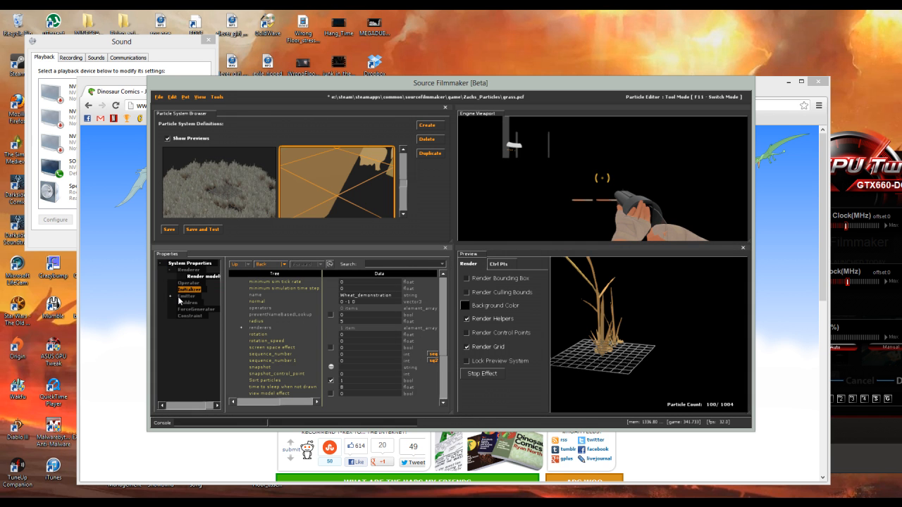
# Step: Add a Radius Random initializer to the wheat system
pyautogui.rightClick(189, 294)
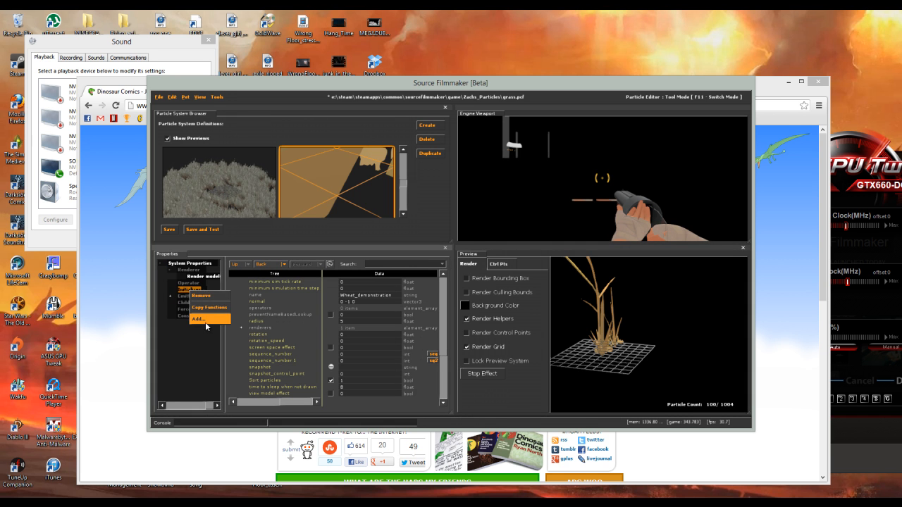
pyautogui.click(205, 322)
pyautogui.scroll(-9, 486, 287)
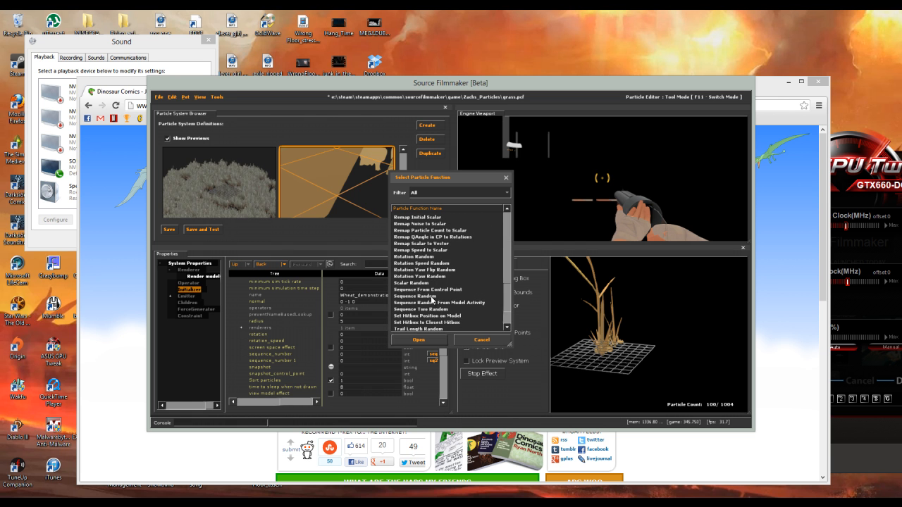
pyautogui.scroll(-3, 413, 285)
pyautogui.scroll(7, 413, 289)
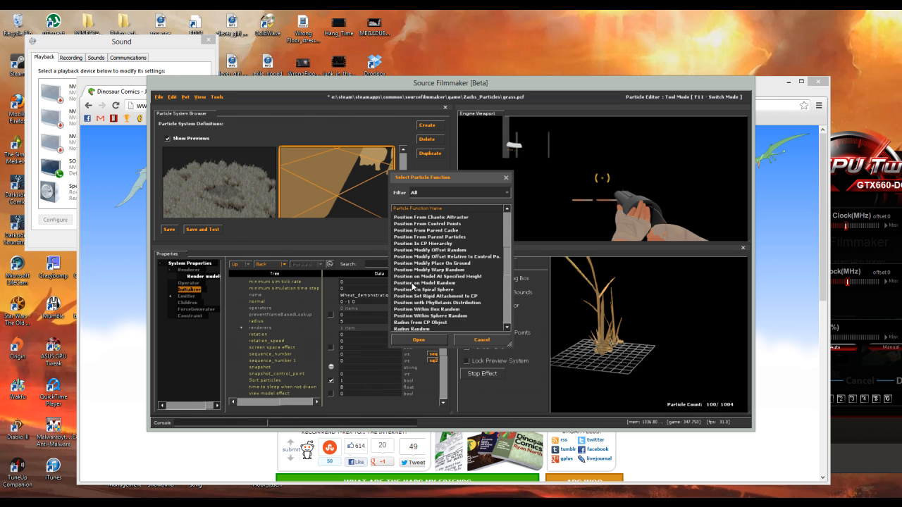
pyautogui.doubleClick(413, 289)
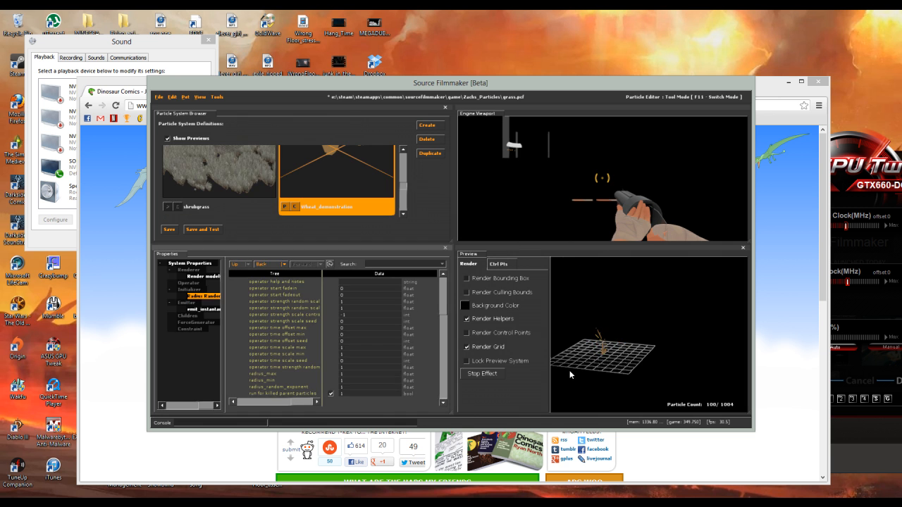
pyautogui.moveTo(606, 336); pyautogui.dragTo(650, 336)
pyautogui.moveTo(650, 336); pyautogui.dragTo(650, 322, button='right')
pyautogui.moveTo(651, 323)
pyautogui.mouseDown()
pyautogui.moveTo(660, 340)
pyautogui.moveTo(638, 325)
pyautogui.moveTo(648, 334)
pyautogui.mouseUp()
pyautogui.moveTo(599, 372); pyautogui.dragTo(595, 372)
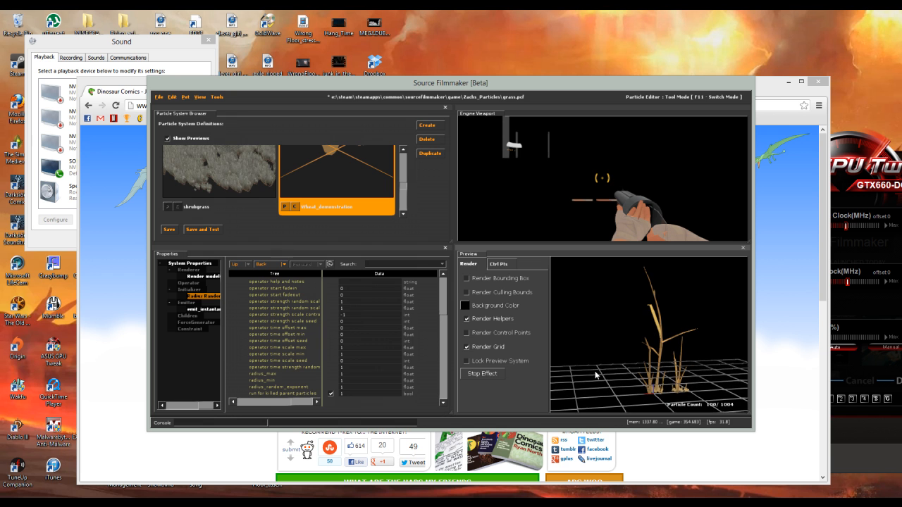
# Step: Set radius_max to 0.7 and radius_min to 0.45
pyautogui.click(360, 381)
pyautogui.click(363, 373)
pyautogui.write('.7')
pyautogui.press('Return')
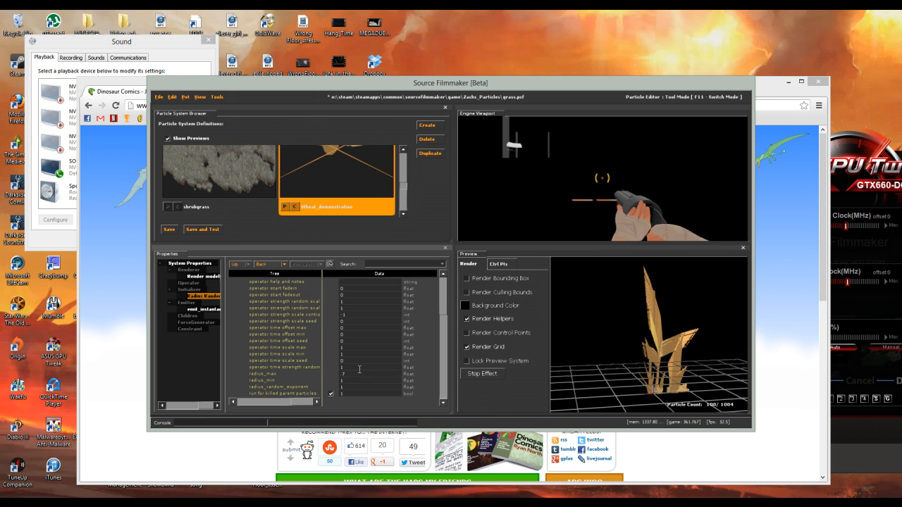
pyautogui.write('.45')
pyautogui.press('Return')
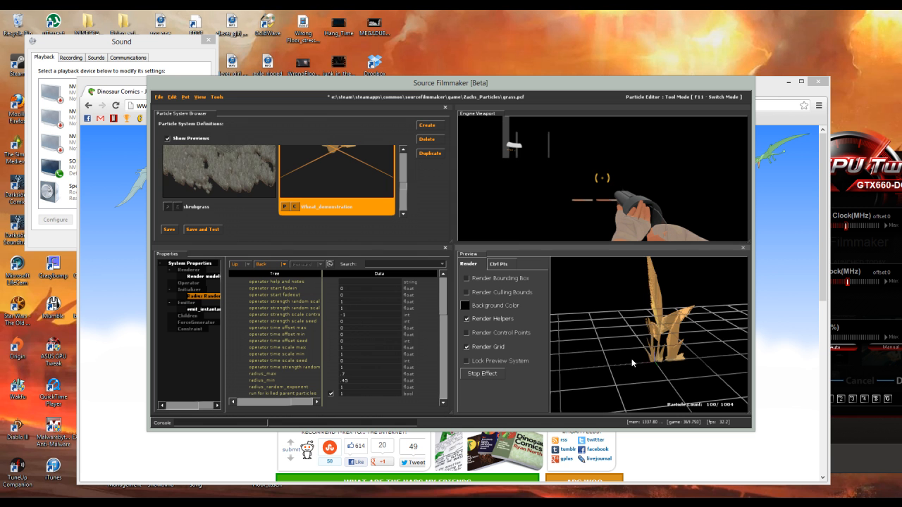
# Step: Orbit the preview of the smaller grass, briefly comparing it with the shrubgrass system
pyautogui.moveTo(677, 361); pyautogui.dragTo(650, 344, button='right')
pyautogui.moveTo(650, 344)
pyautogui.mouseDown(button='middle')
pyautogui.moveTo(702, 335)
pyautogui.moveTo(649, 343)
pyautogui.mouseUp(button='middle')
pyautogui.moveTo(649, 343); pyautogui.dragTo(647, 362, button='right')
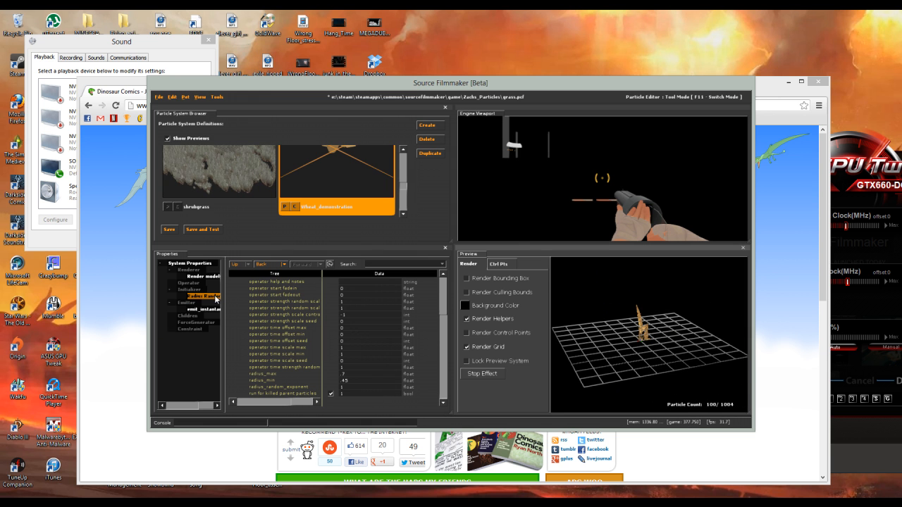
pyautogui.click(226, 181)
pyautogui.click(327, 173)
pyautogui.moveTo(650, 342); pyautogui.dragTo(641, 340)
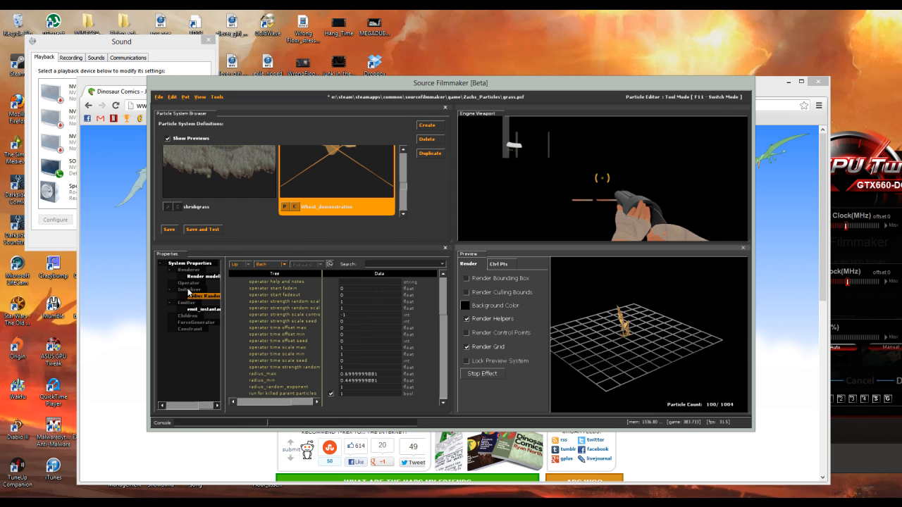
pyautogui.click(189, 290)
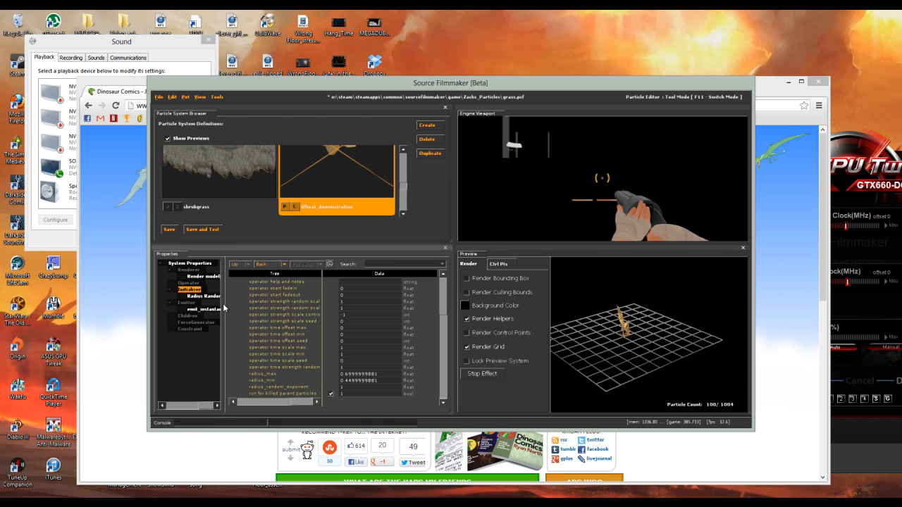
# Step: Add a Position Within Box Random initializer to the Initializer group, beneath Radius Random
pyautogui.moveTo(224, 305); pyautogui.dragTo(279, 306)
pyautogui.rightClick(187, 290)
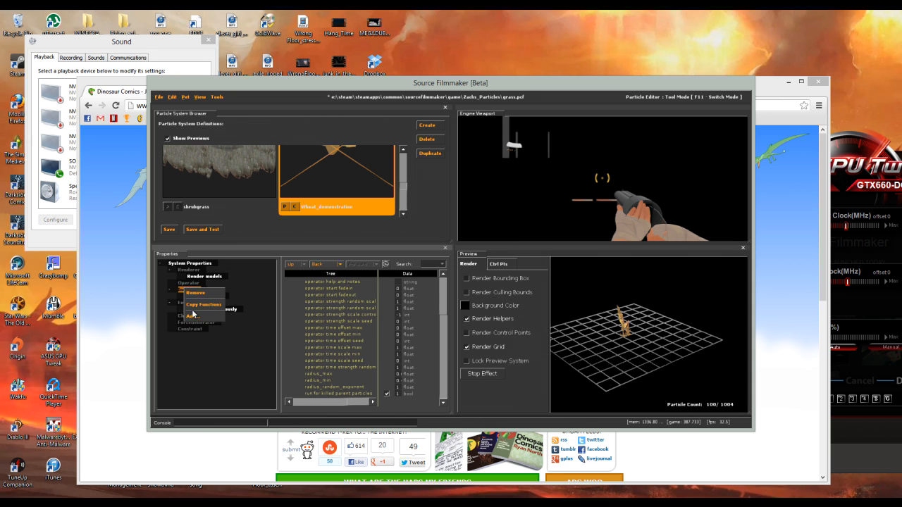
pyautogui.click(194, 315)
pyautogui.scroll(-8, 493, 300)
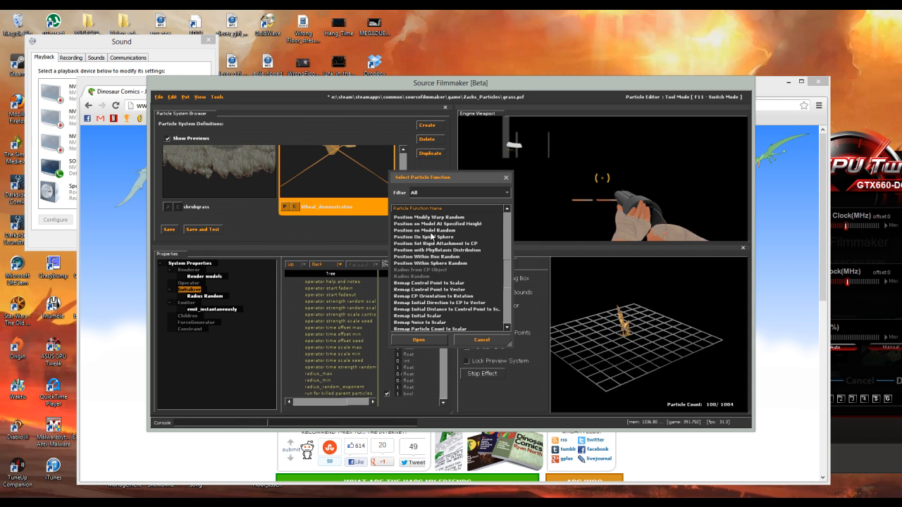
pyautogui.scroll(2, 432, 237)
pyautogui.scroll(1, 431, 236)
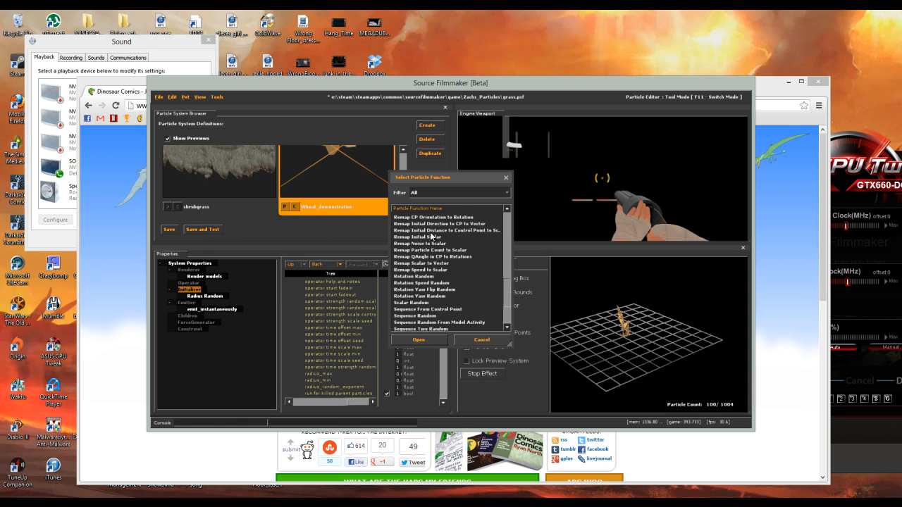
pyautogui.click(434, 316)
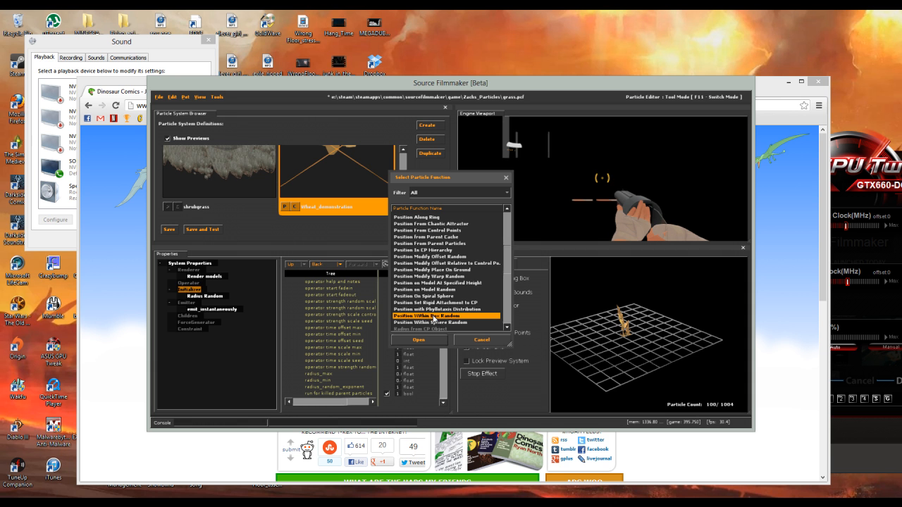
pyautogui.click(419, 340)
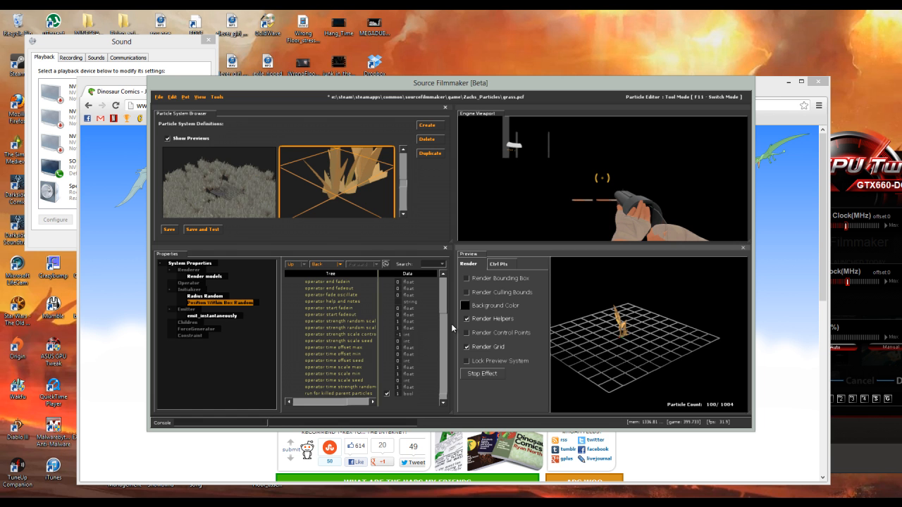
pyautogui.moveTo(453, 328); pyautogui.dragTo(488, 329)
pyautogui.scroll(3, 410, 336)
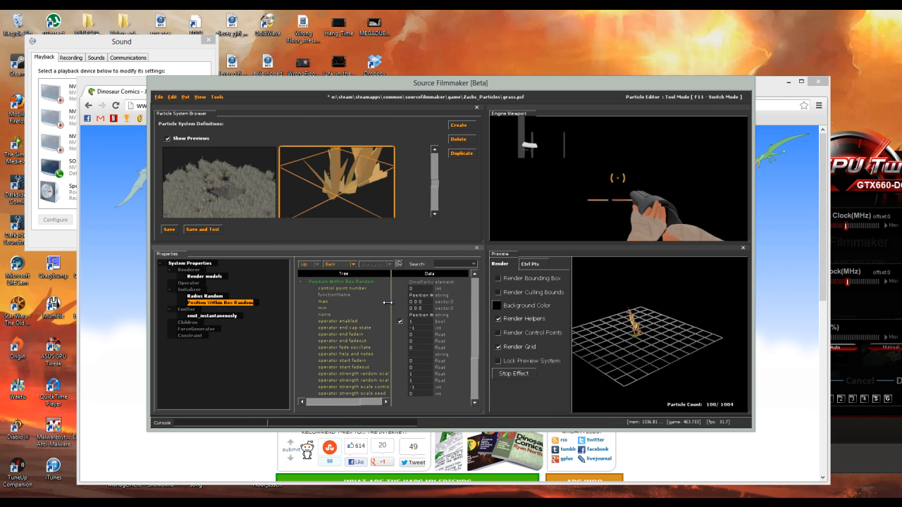
# Step: Set the Position Within Box Random max to 100 100 0
pyautogui.click(421, 302)
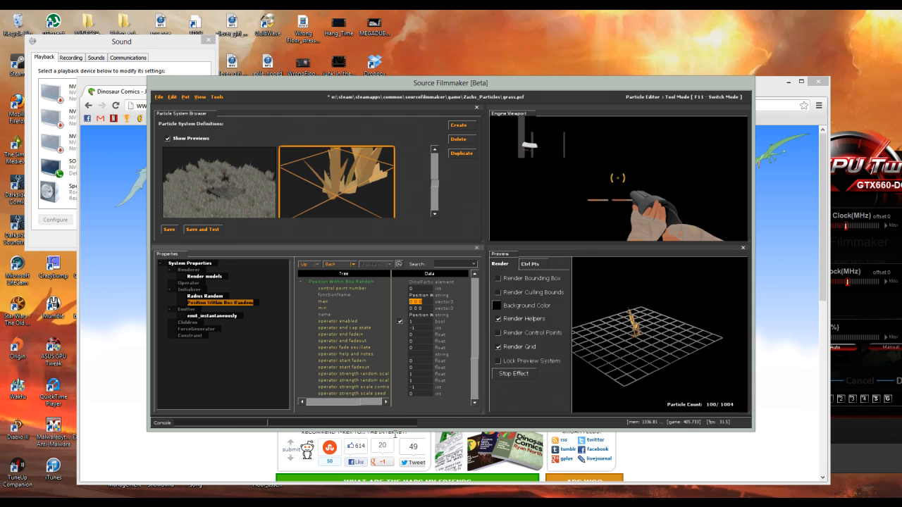
pyautogui.write('100 0 0')
pyautogui.press('Return')
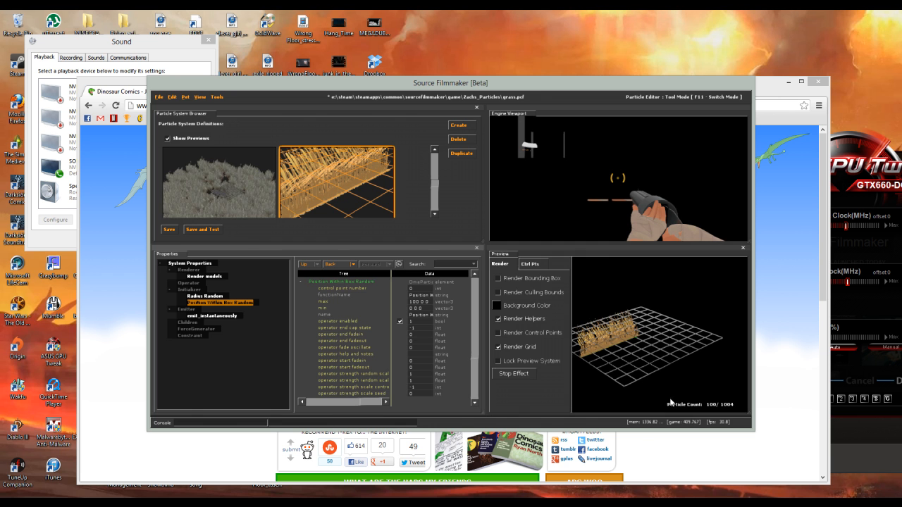
pyautogui.moveTo(664, 340); pyautogui.dragTo(697, 345)
pyautogui.scroll(2, 661, 338)
pyautogui.click(422, 302)
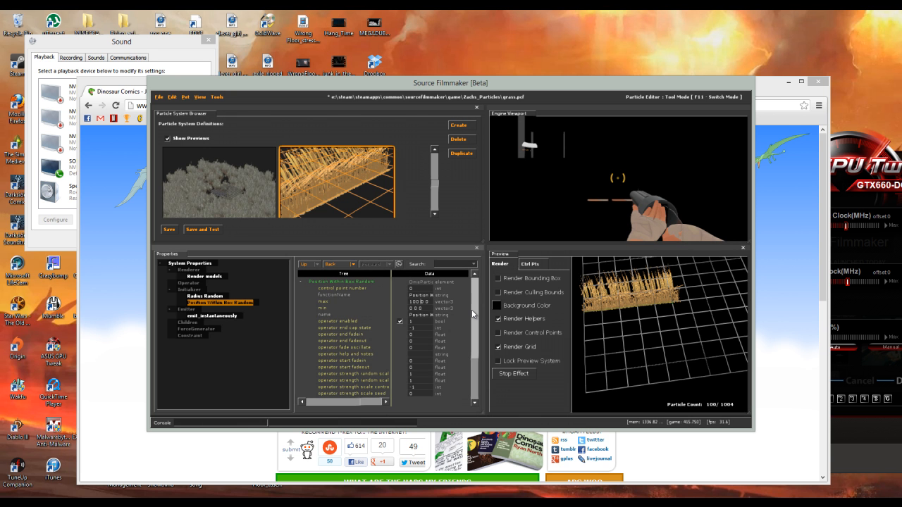
pyautogui.press('Return')
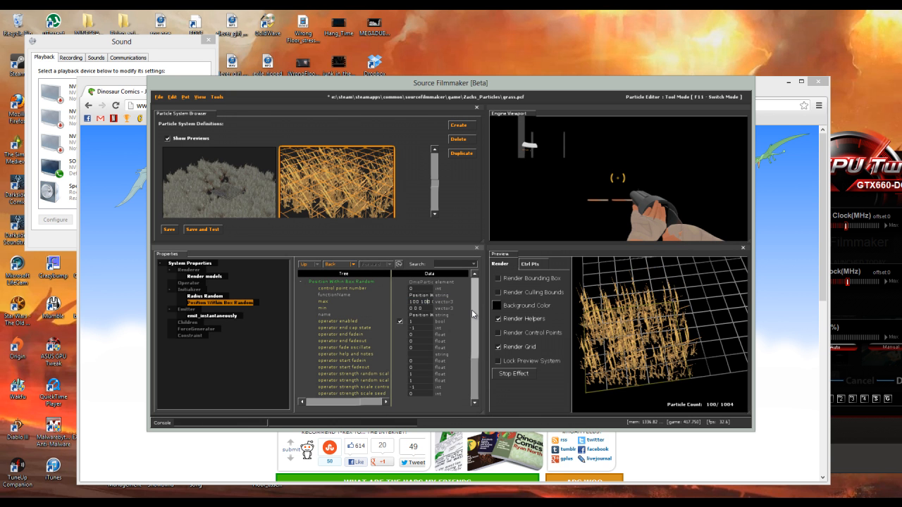
pyautogui.moveTo(697, 337)
pyautogui.mouseDown()
pyautogui.moveTo(660, 333)
pyautogui.moveTo(692, 337)
pyautogui.mouseUp()
pyautogui.click(431, 302)
pyautogui.write('1')
pyautogui.press('Return')
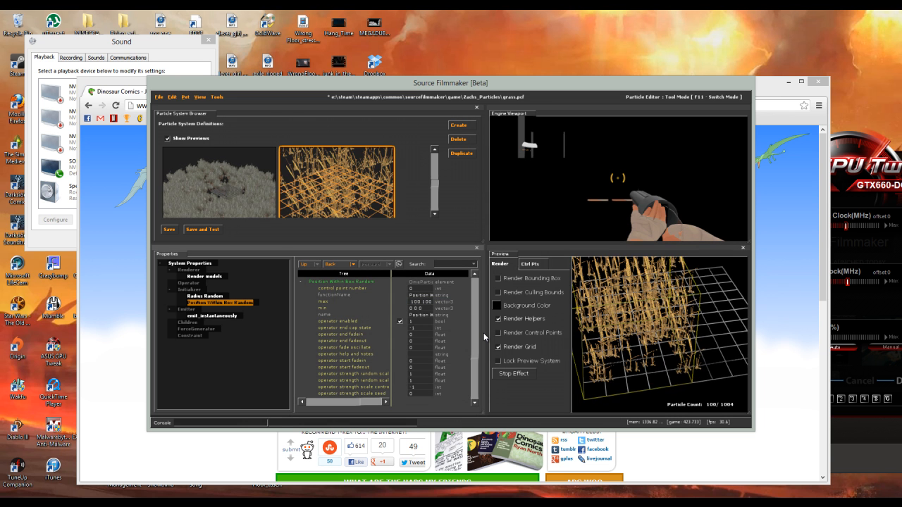
pyautogui.moveTo(662, 338); pyautogui.dragTo(657, 358)
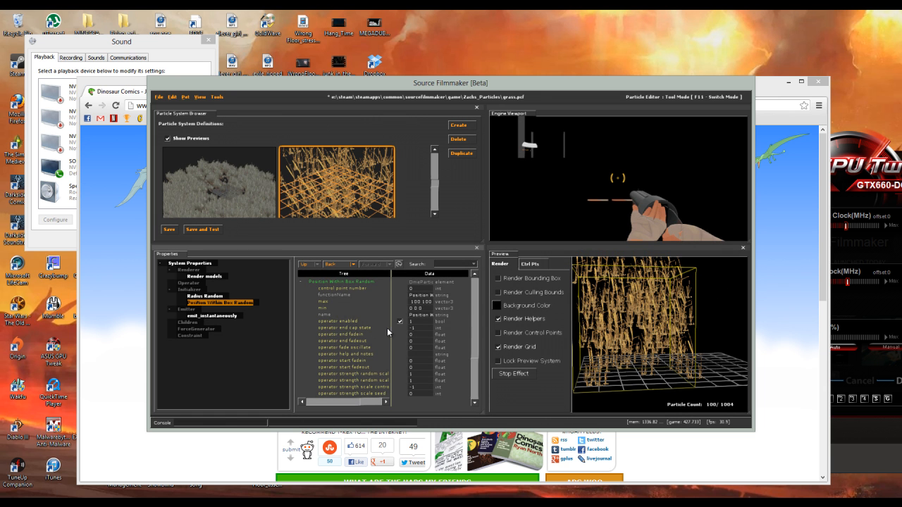
pyautogui.moveTo(390, 330); pyautogui.dragTo(358, 330)
pyautogui.doubleClick(402, 301)
pyautogui.press('BackSpace')
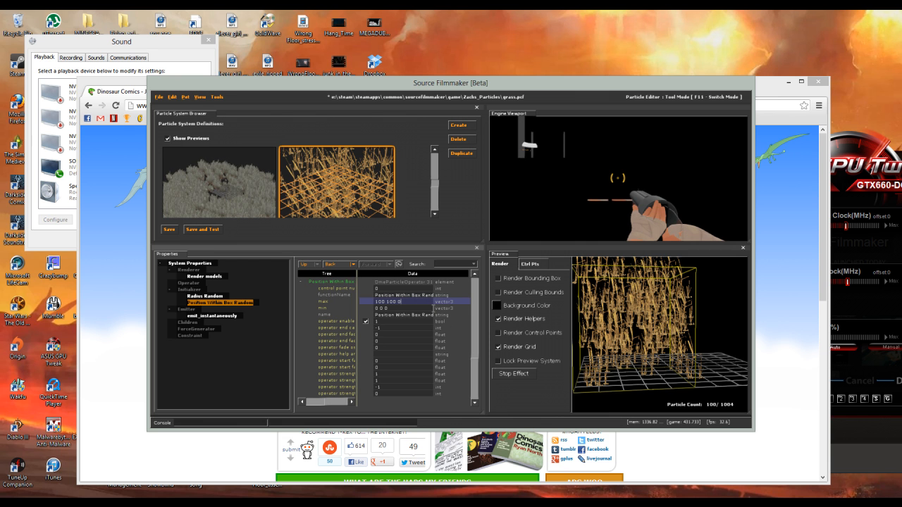
pyautogui.click(418, 308)
# Step: Set the box min to -100 -100 0 and check the spread-out wheat field in the preview
pyautogui.moveTo(419, 308); pyautogui.dragTo(326, 300)
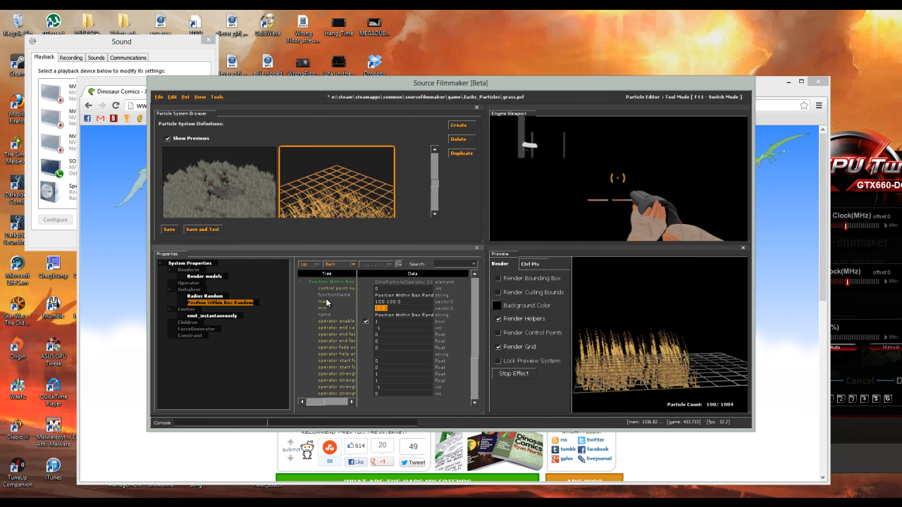
pyautogui.write('-1')
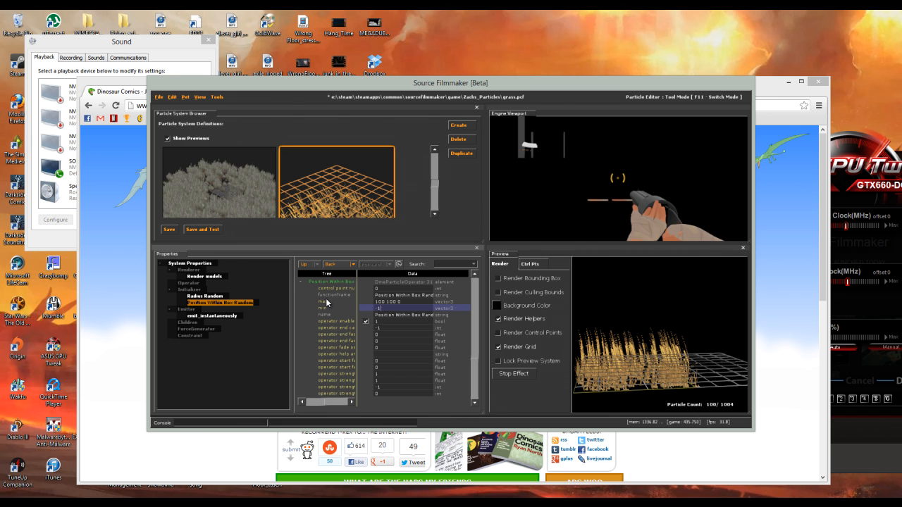
pyautogui.write('00 -100 0')
pyautogui.moveTo(668, 375); pyautogui.dragTo(660, 338)
pyautogui.moveTo(660, 338); pyautogui.dragTo(661, 334, button='right')
pyautogui.moveTo(661, 333); pyautogui.dragTo(663, 340)
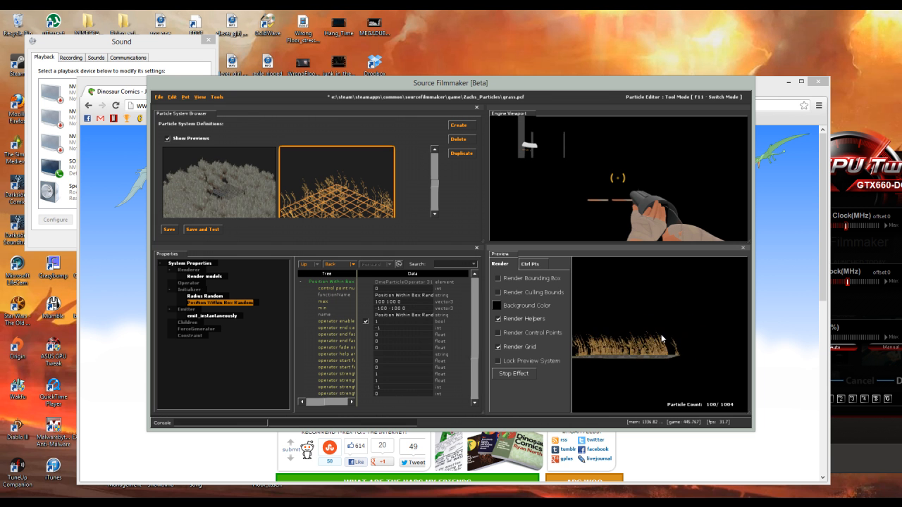
pyautogui.moveTo(659, 327); pyautogui.dragTo(668, 302, button='right')
pyautogui.moveTo(668, 301); pyautogui.dragTo(660, 342)
pyautogui.moveTo(661, 407); pyautogui.dragTo(661, 337)
pyautogui.scroll(-5, 664, 338)
pyautogui.scroll(2, 661, 339)
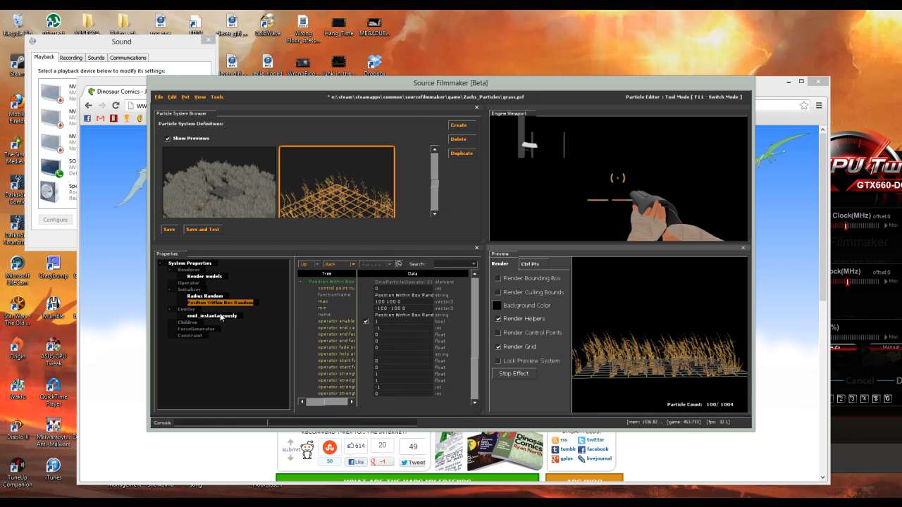
pyautogui.rightClick(190, 265)
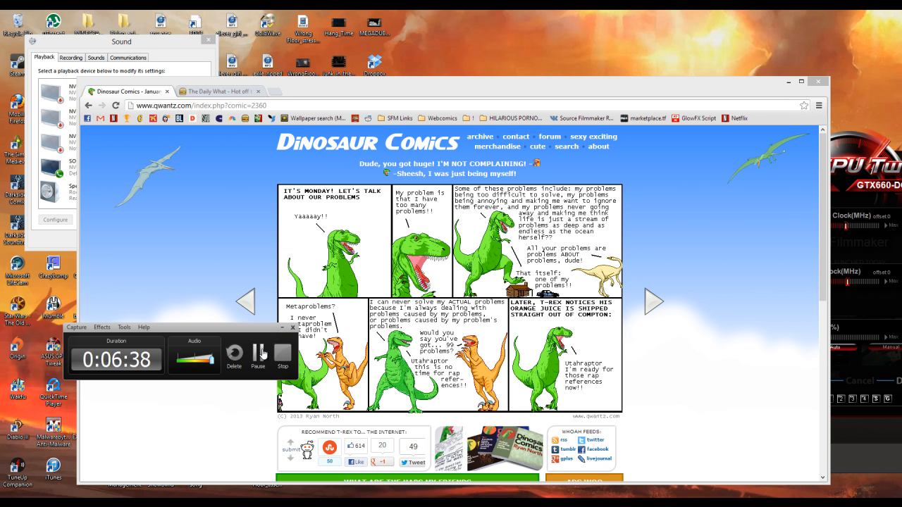
pyautogui.click(262, 353)
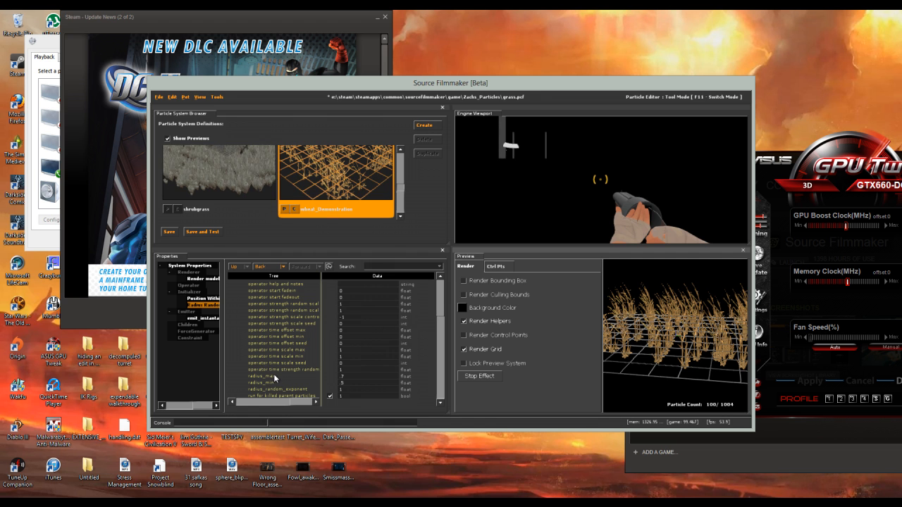
pyautogui.hotkey('alt', 'Tab')
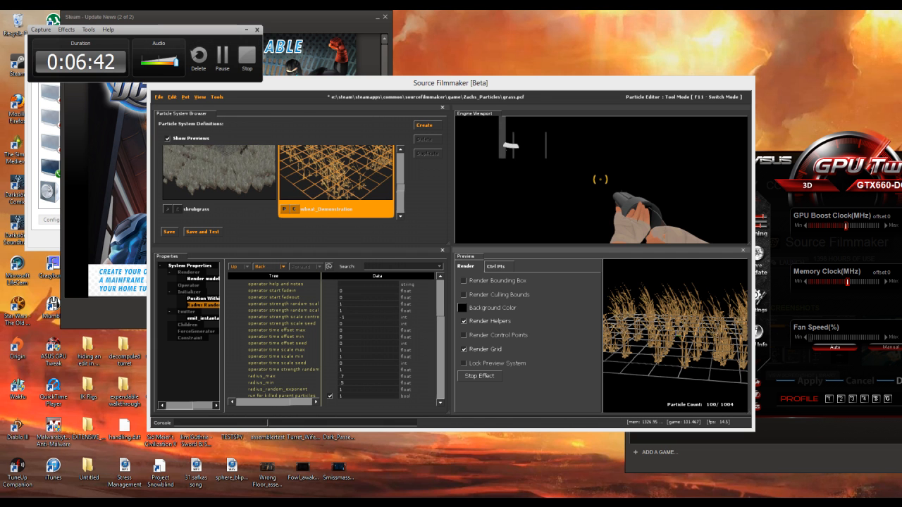
pyautogui.moveTo(458, 85); pyautogui.dragTo(419, 82)
# Step: Add a random force to the ForceGenerator group from the particle function list
pyautogui.moveTo(643, 364); pyautogui.dragTo(638, 337)
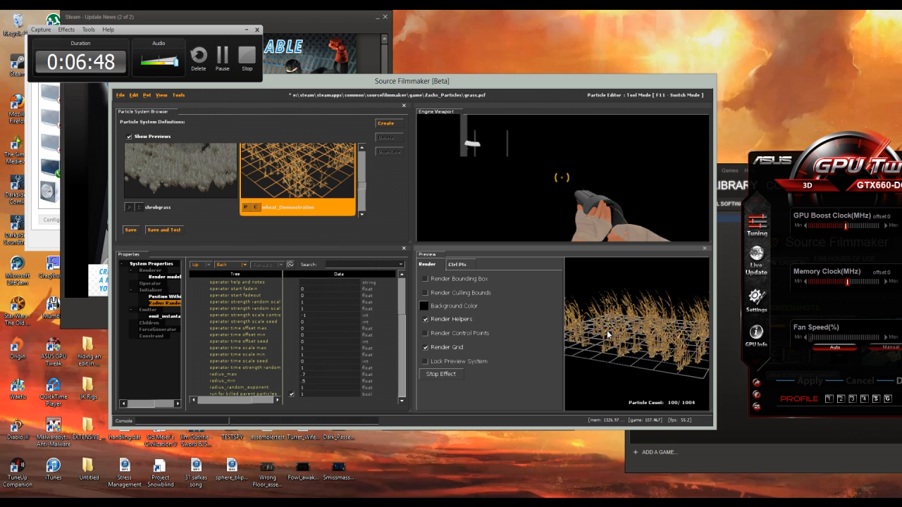
pyautogui.scroll(-2, 638, 339)
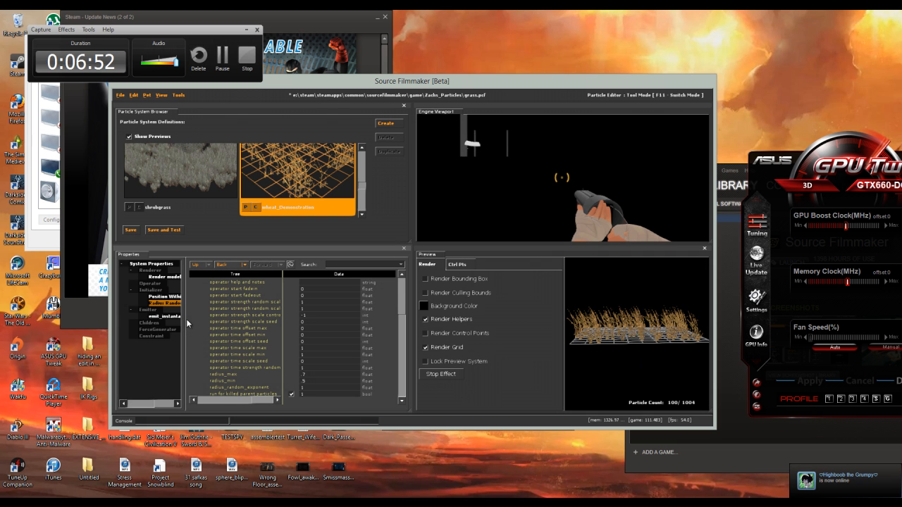
pyautogui.moveTo(184, 318); pyautogui.dragTo(203, 322)
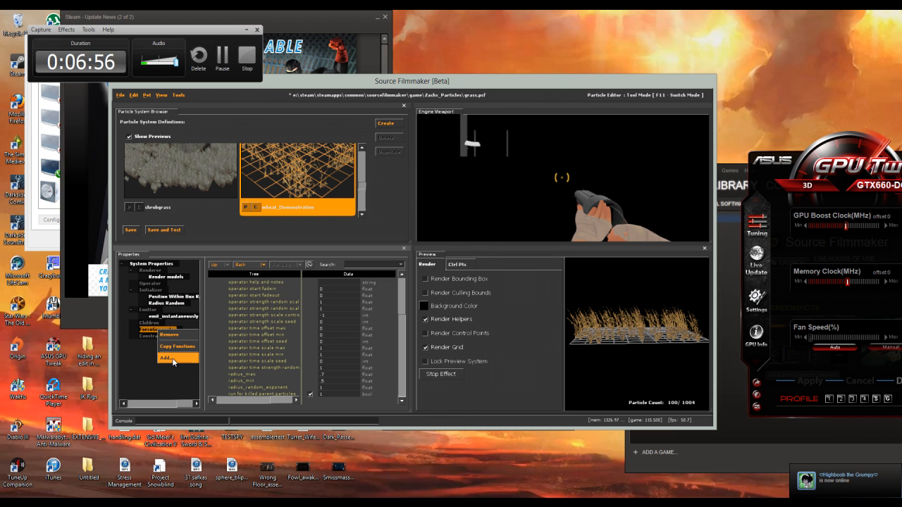
pyautogui.click(169, 358)
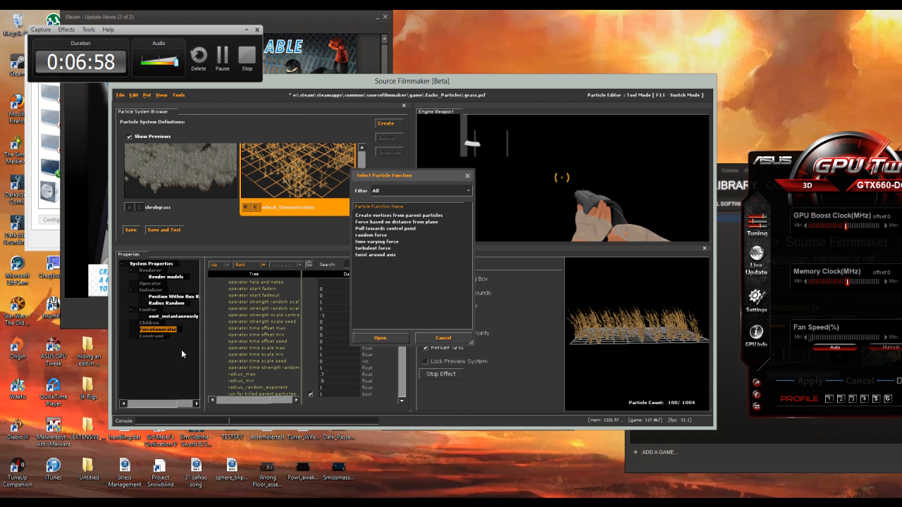
pyautogui.doubleClick(377, 235)
pyautogui.scroll(3, 662, 340)
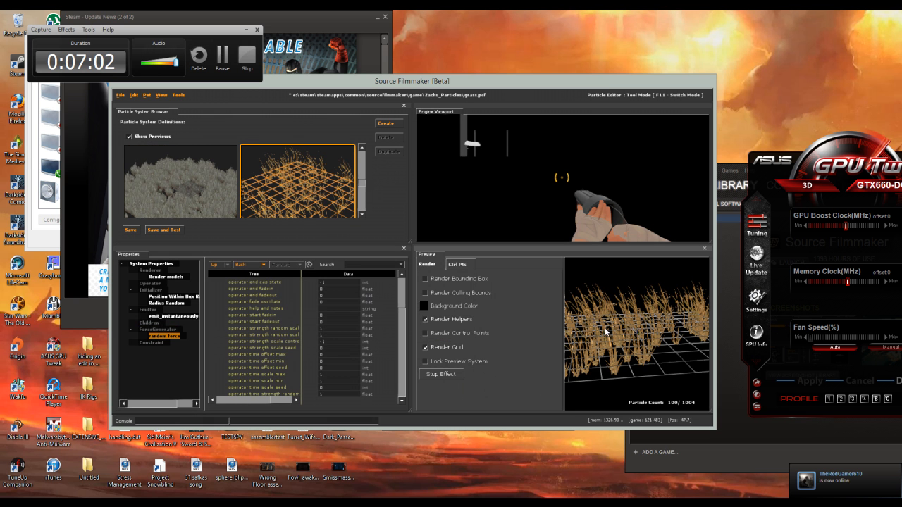
pyautogui.scroll(2, 267, 338)
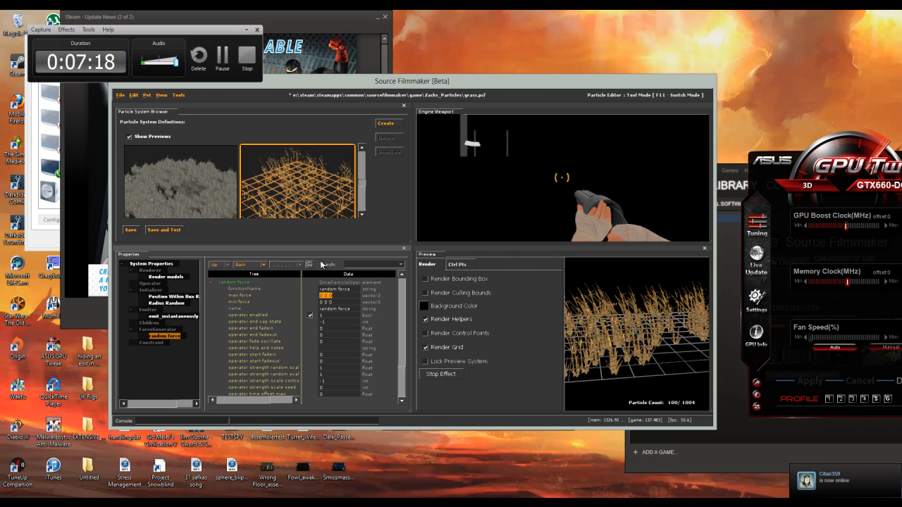
# Step: Set the random force max force to 30 60 10 and min force to -30 -60 -10
pyautogui.write('5')
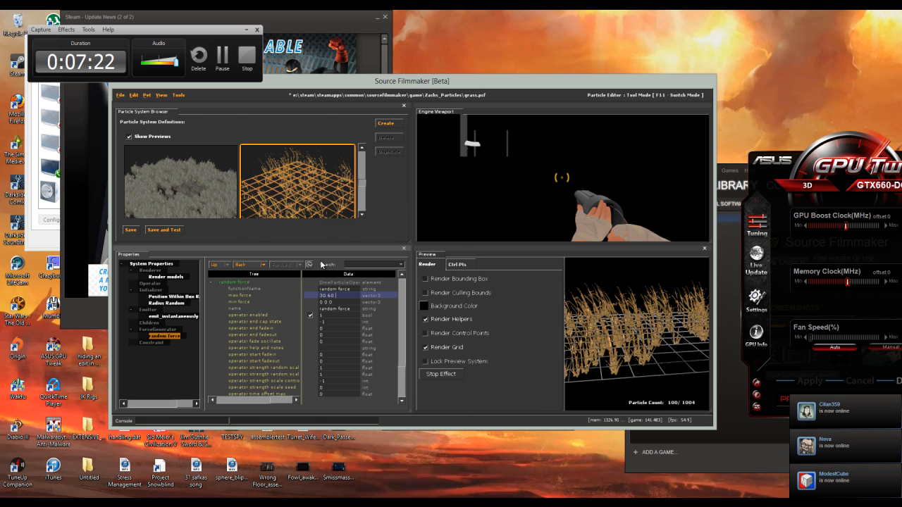
pyautogui.press('Return')
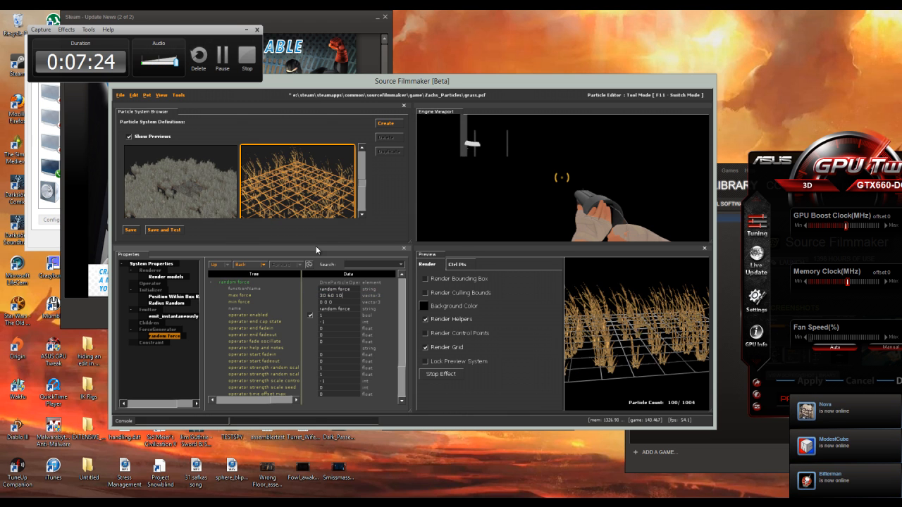
pyautogui.write('-30 -50')
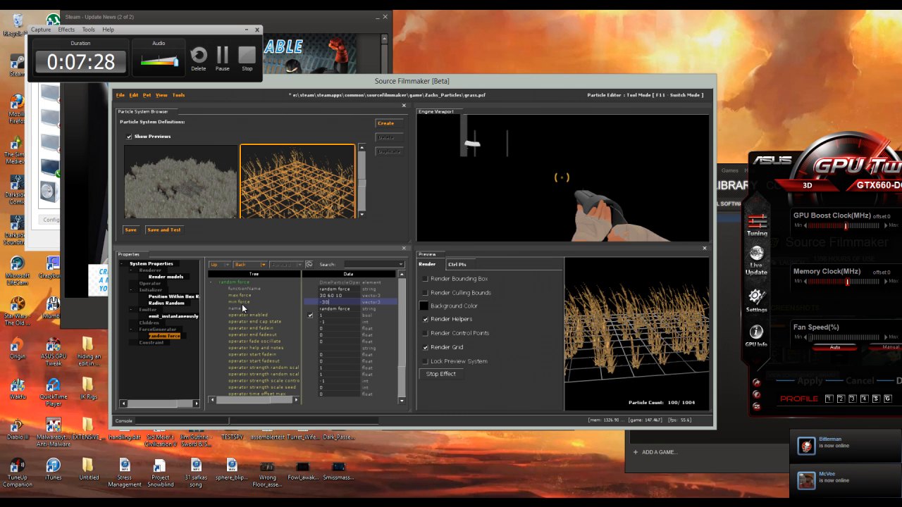
pyautogui.press('BackSpace')
pyautogui.press('BackSpace')
pyautogui.write('60')
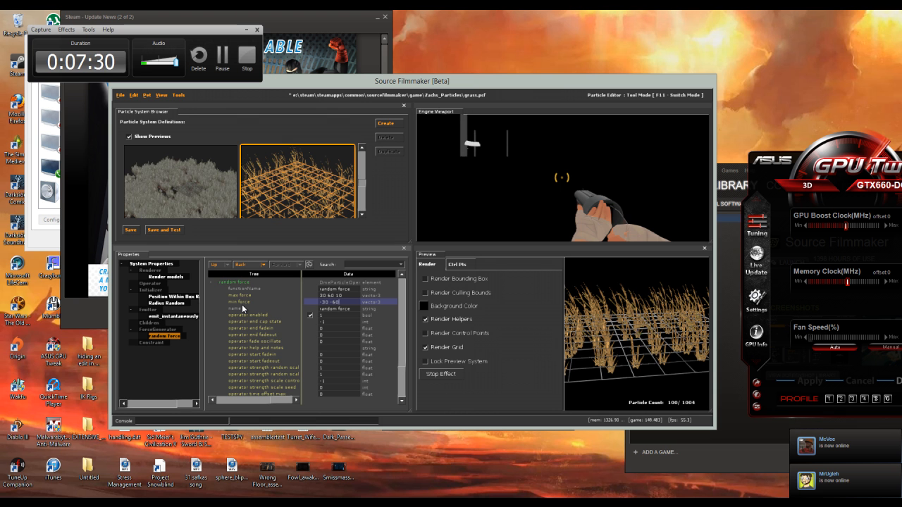
pyautogui.write(' -10')
pyautogui.press('Return')
# Step: Enlarge the preview and rotate it to watch the wheat lean and sway
pyautogui.moveTo(586, 291); pyautogui.dragTo(638, 338)
pyautogui.scroll(4, 638, 339)
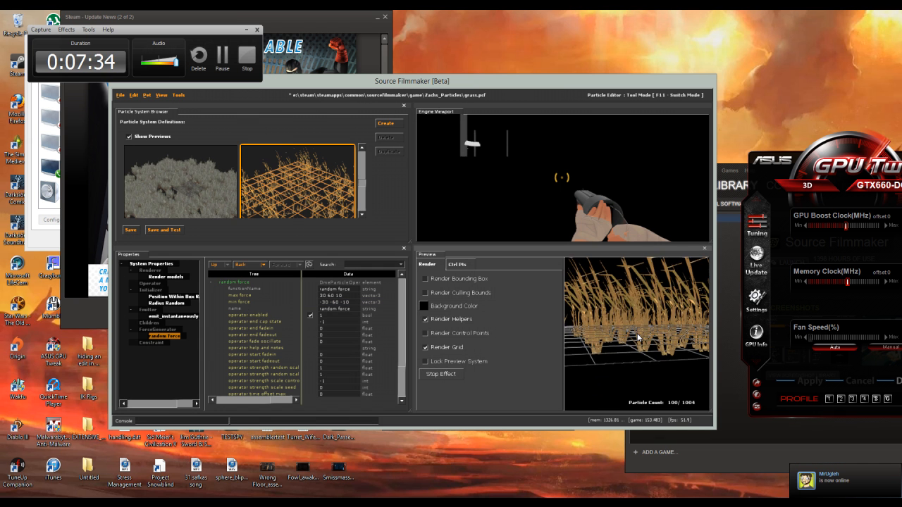
pyautogui.scroll(2, 636, 333)
pyautogui.moveTo(563, 296); pyautogui.dragTo(496, 303)
pyautogui.scroll(-5, 604, 331)
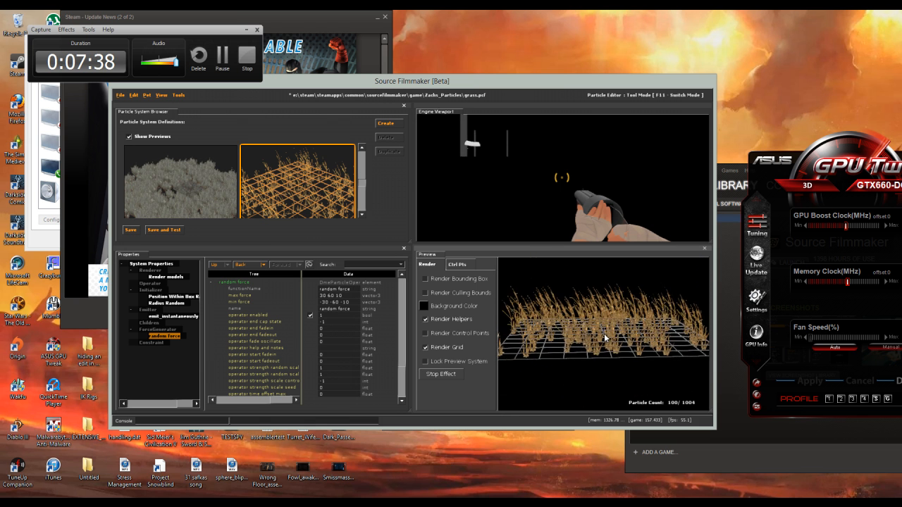
pyautogui.moveTo(605, 338); pyautogui.dragTo(700, 308)
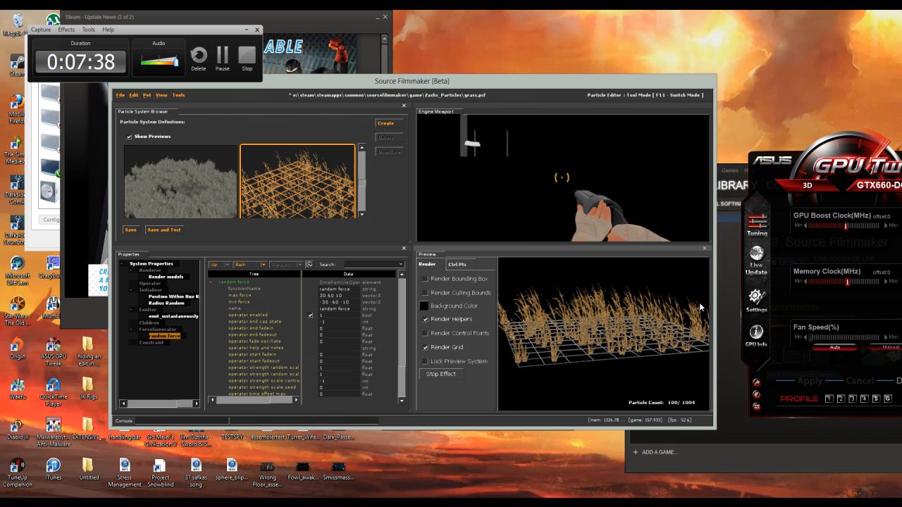
pyautogui.click(149, 284)
# Step: Add a Movement Basic operator to the wheat system's Operator group
pyautogui.rightClick(149, 284)
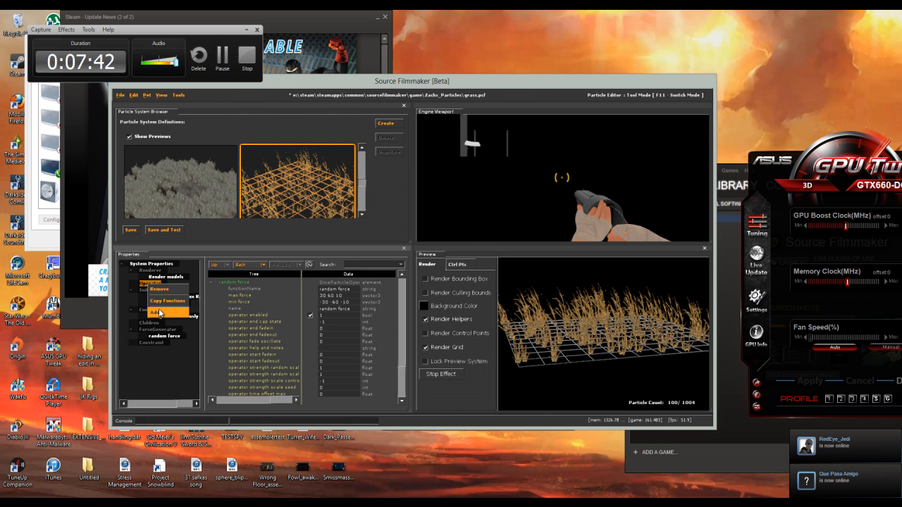
pyautogui.click(159, 312)
pyautogui.scroll(-10, 416, 303)
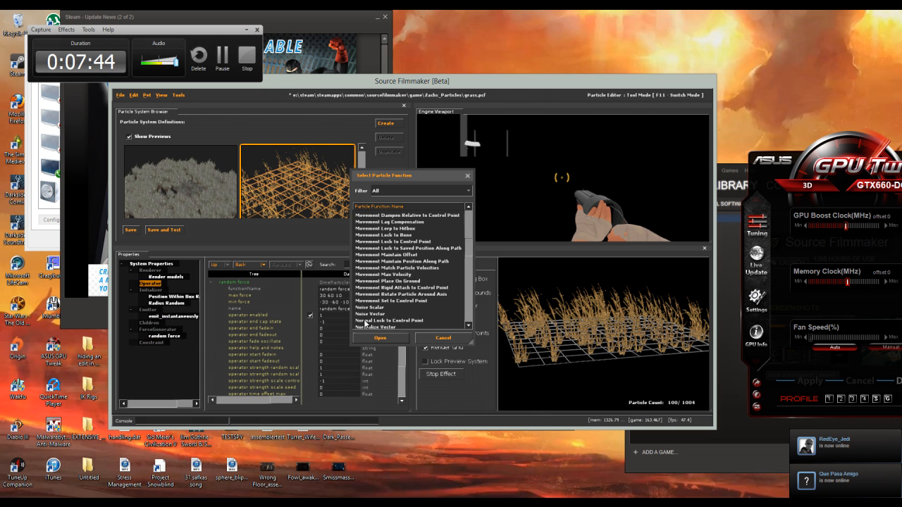
pyautogui.doubleClick(381, 248)
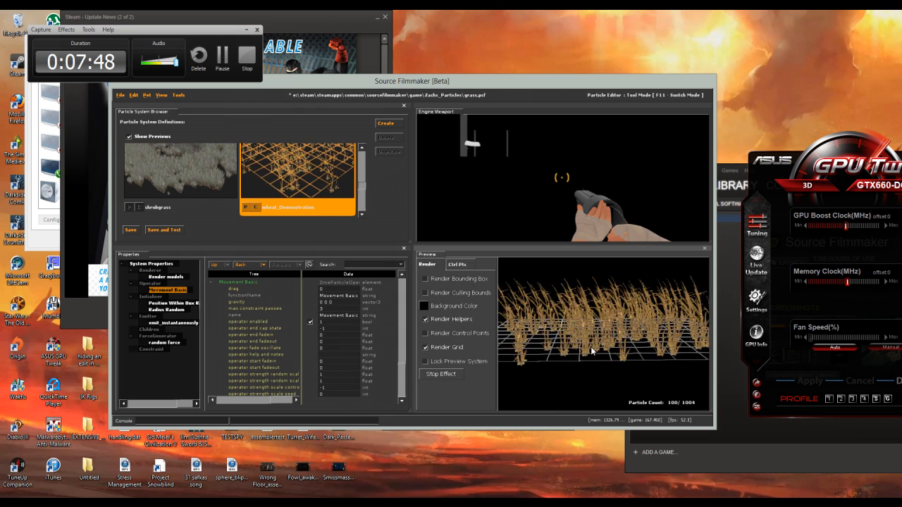
pyautogui.scroll(-5, 604, 339)
pyautogui.scroll(4, 604, 339)
pyautogui.moveTo(604, 339); pyautogui.dragTo(604, 338)
pyautogui.scroll(-3, 604, 338)
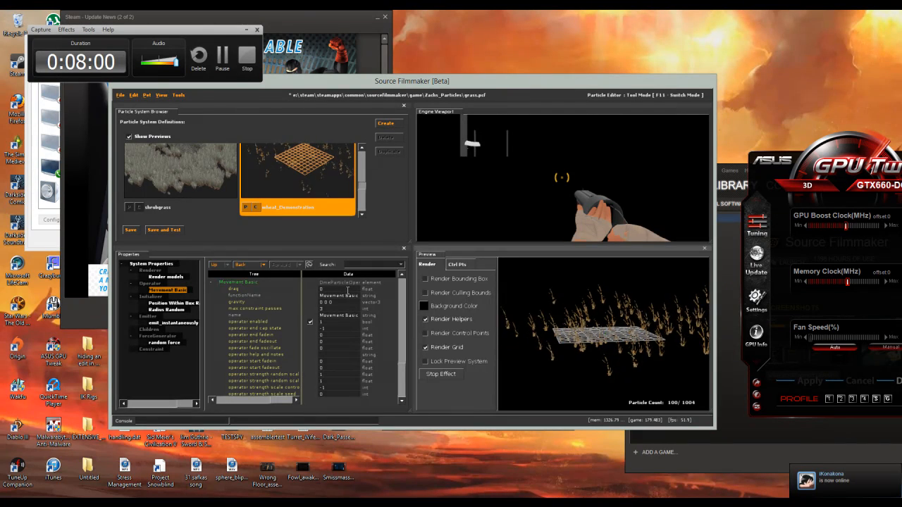
# Step: Try a Movement Basic drag of 1 and check the wheat in the preview
pyautogui.click(345, 290)
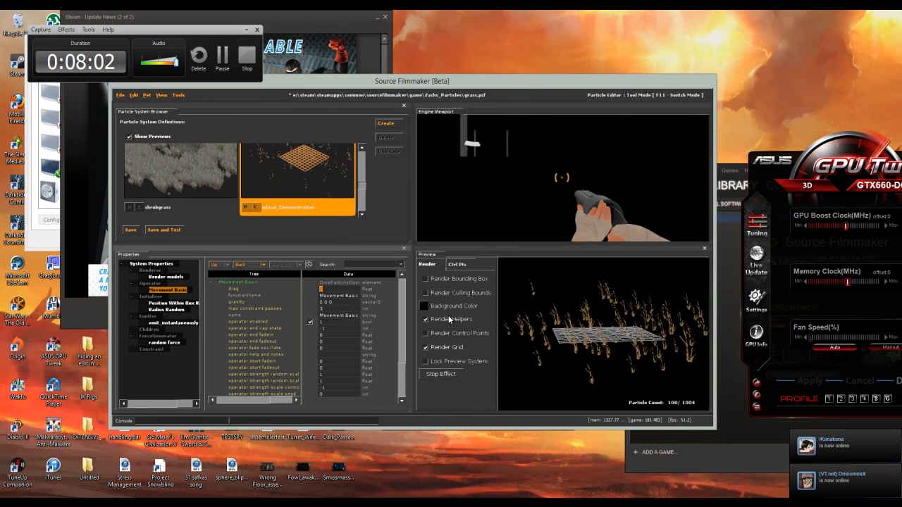
pyautogui.write('1')
pyautogui.press('Return')
pyautogui.rightClick(724, 388)
pyautogui.moveTo(603, 330); pyautogui.dragTo(604, 334, button='right')
pyautogui.moveTo(604, 332)
pyautogui.mouseDown()
pyautogui.moveTo(597, 388)
pyautogui.moveTo(605, 335)
pyautogui.mouseUp()
pyautogui.moveTo(593, 375); pyautogui.dragTo(596, 384)
# Step: Try drag values .2 and .1, then settle on a drag of .15
pyautogui.moveTo(334, 289); pyautogui.dragTo(264, 270)
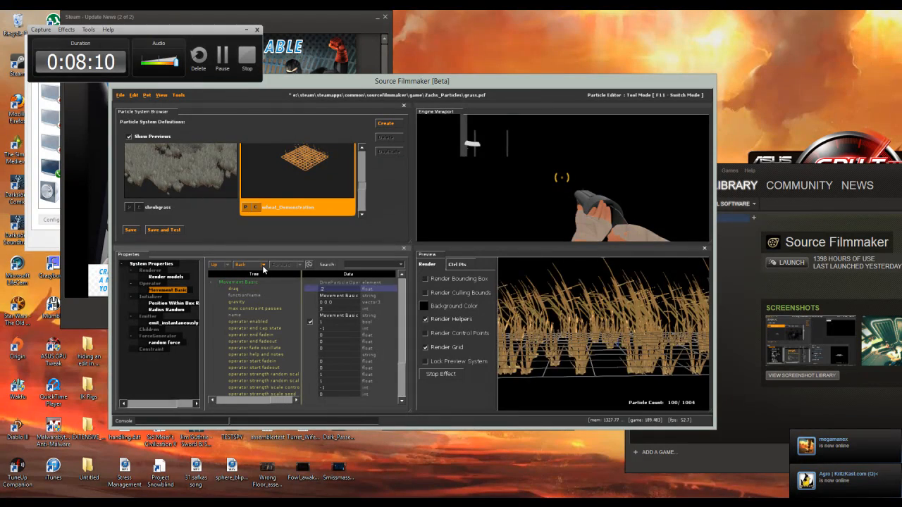
pyautogui.write('2')
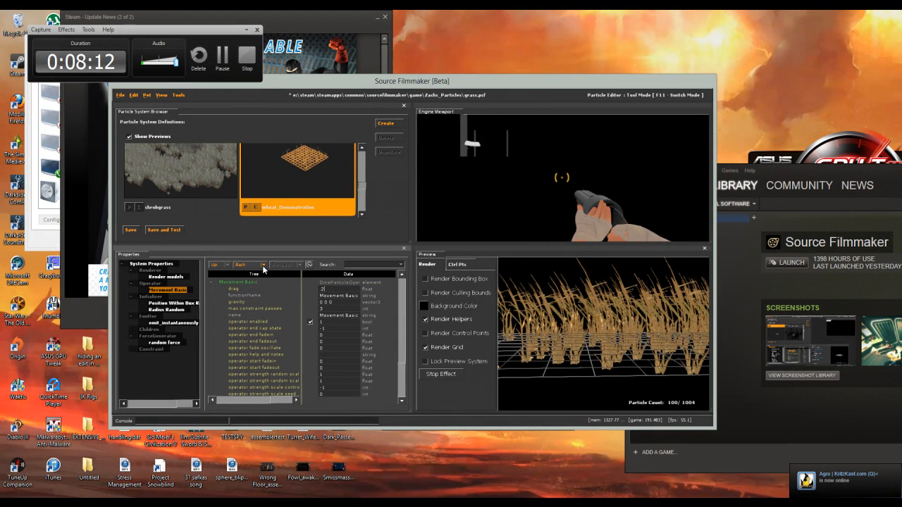
pyautogui.press('BackSpace')
pyautogui.write('1')
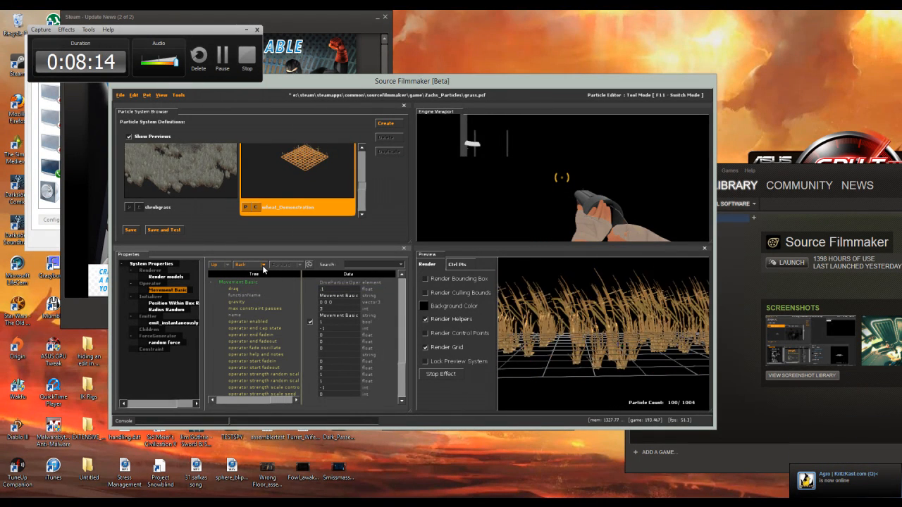
pyautogui.press('Return')
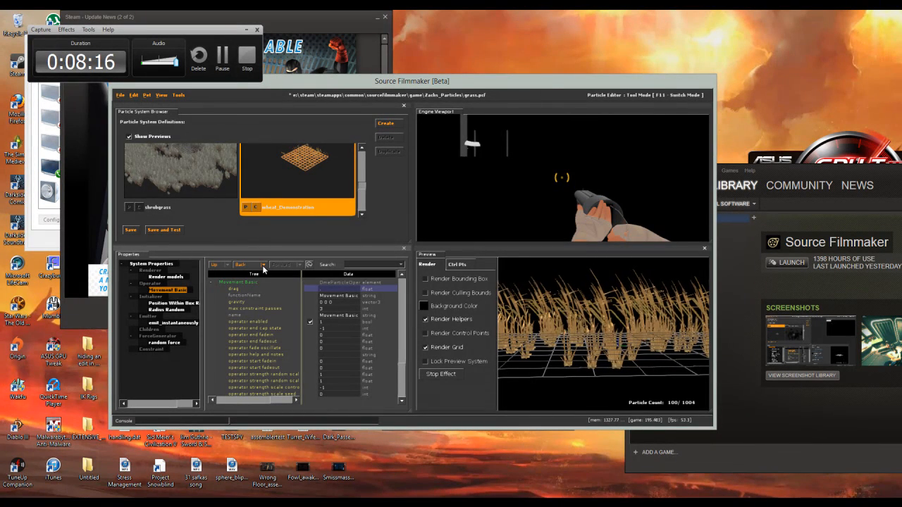
pyautogui.write('.')
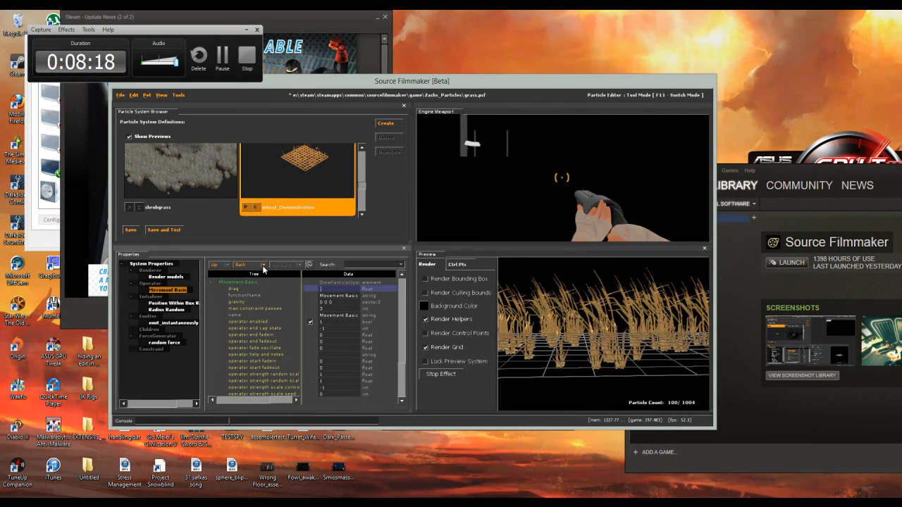
pyautogui.write('15')
pyautogui.press('Return')
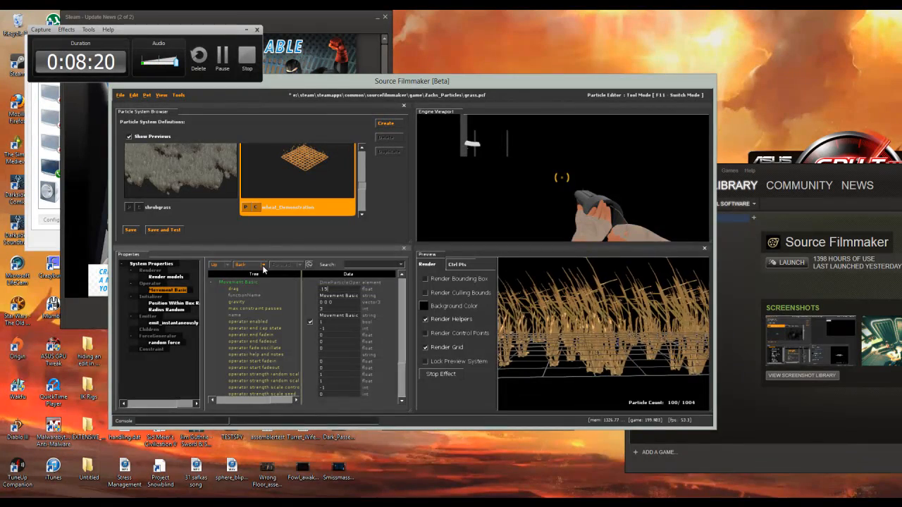
pyautogui.moveTo(638, 344); pyautogui.dragTo(606, 342)
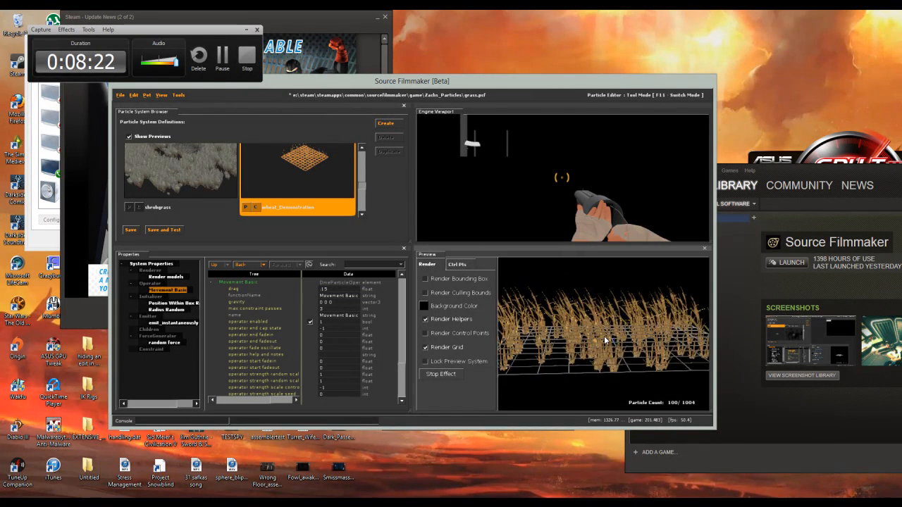
pyautogui.doubleClick(346, 303)
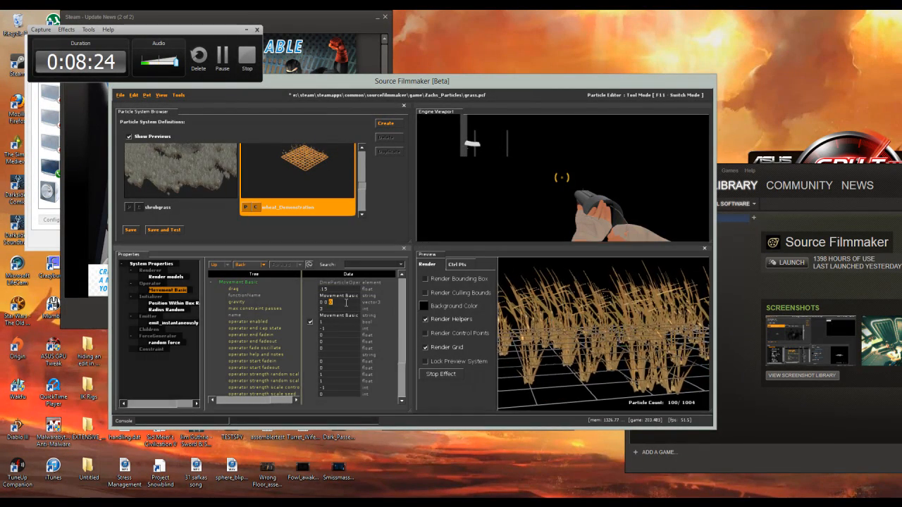
pyautogui.write('1')
pyautogui.press('Return')
pyautogui.write('00')
pyautogui.press('Return')
pyautogui.moveTo(603, 368); pyautogui.dragTo(619, 294, button='right')
pyautogui.click(345, 303)
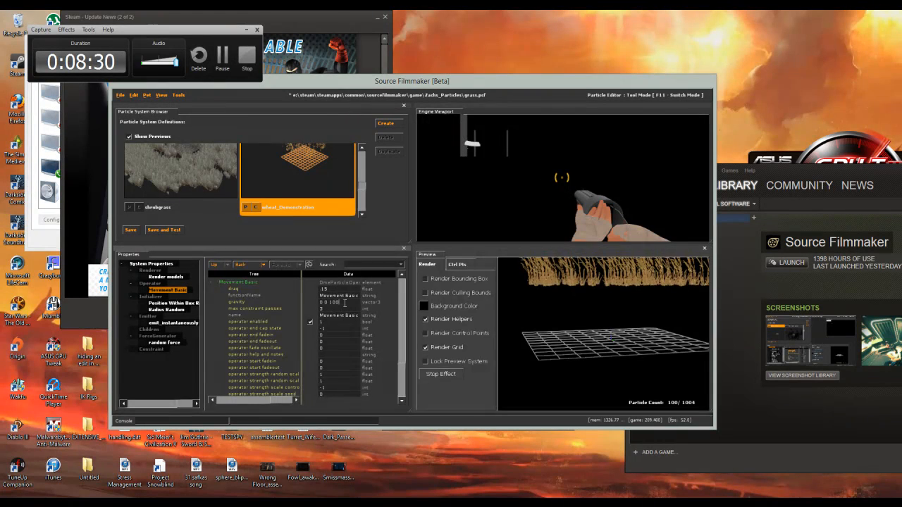
pyautogui.doubleClick(345, 303)
pyautogui.write('-10')
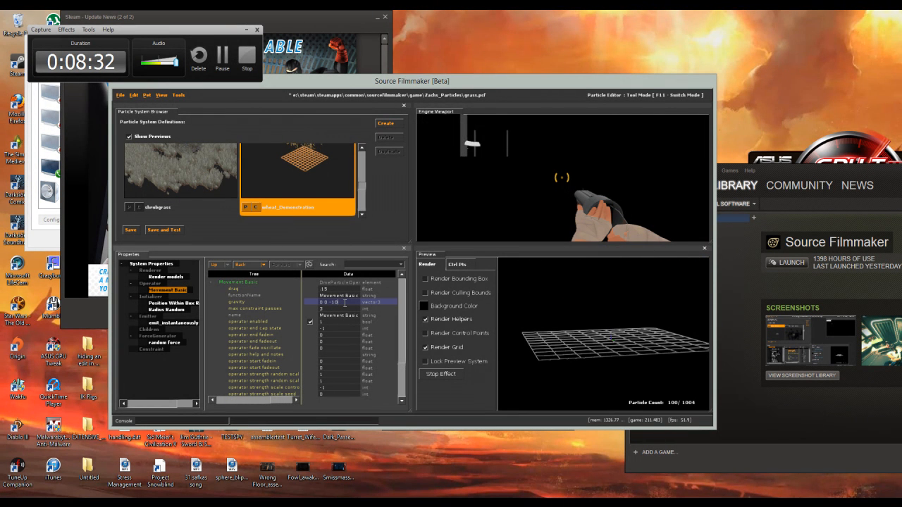
pyautogui.write('0')
pyautogui.press('Return')
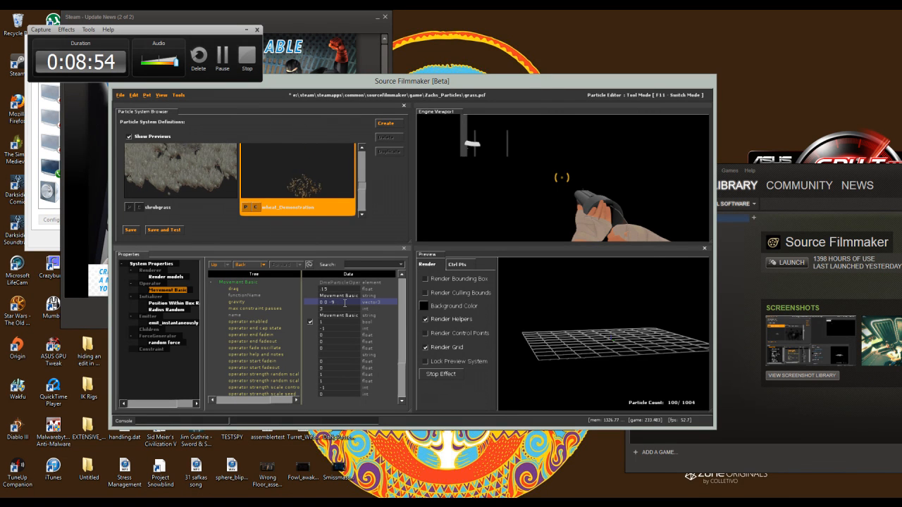
pyautogui.write('0')
pyautogui.press('Return')
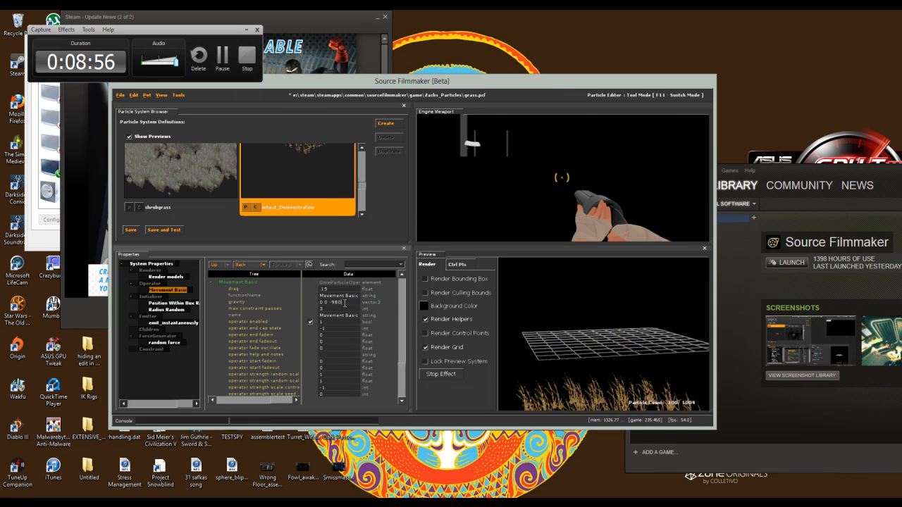
pyautogui.moveTo(565, 370); pyautogui.dragTo(606, 335, button='right')
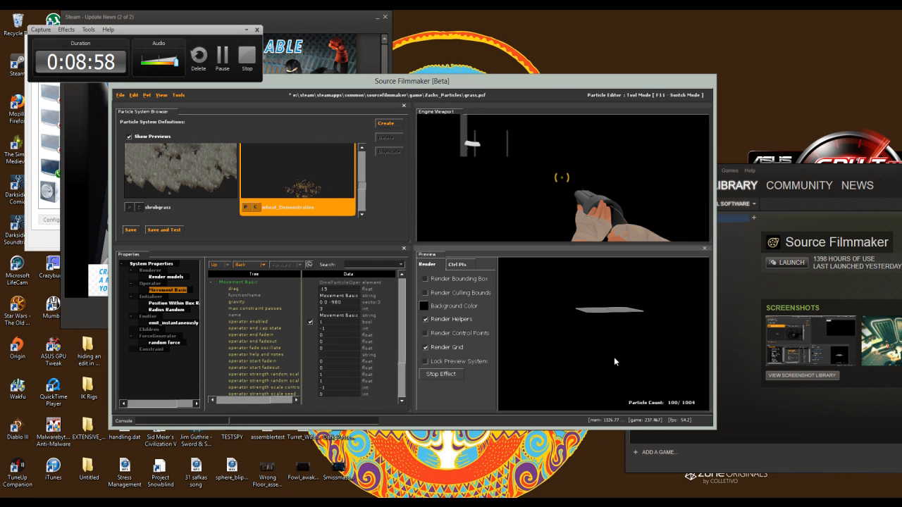
pyautogui.click(344, 304)
pyautogui.doubleClick(344, 304)
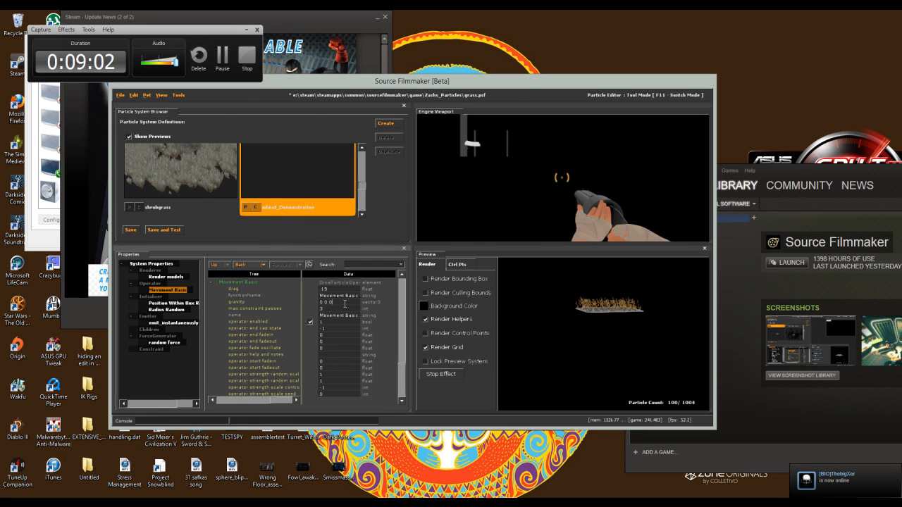
pyautogui.moveTo(551, 332); pyautogui.dragTo(549, 293, button='right')
pyautogui.moveTo(549, 293); pyautogui.dragTo(602, 328)
pyautogui.moveTo(602, 328); pyautogui.dragTo(558, 292, button='right')
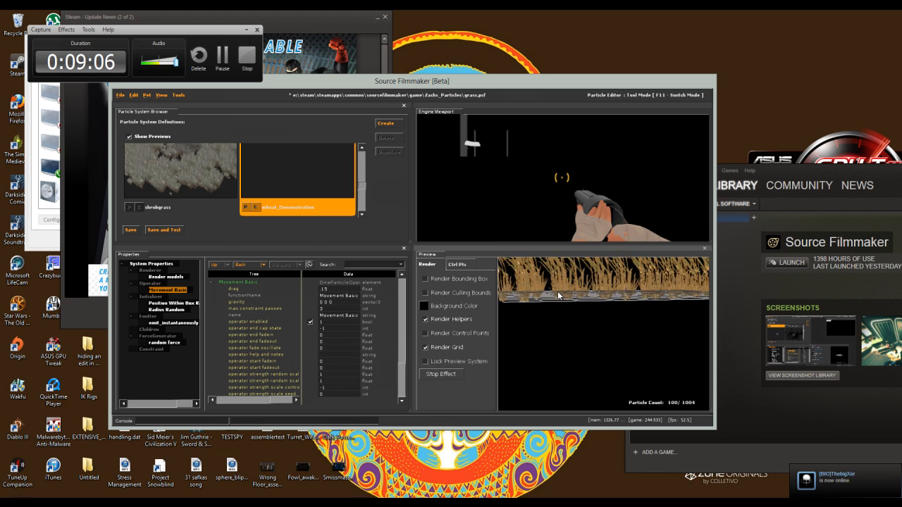
pyautogui.moveTo(558, 292); pyautogui.dragTo(604, 335)
pyautogui.moveTo(604, 335); pyautogui.dragTo(563, 300, button='right')
pyautogui.moveTo(564, 300); pyautogui.dragTo(604, 334)
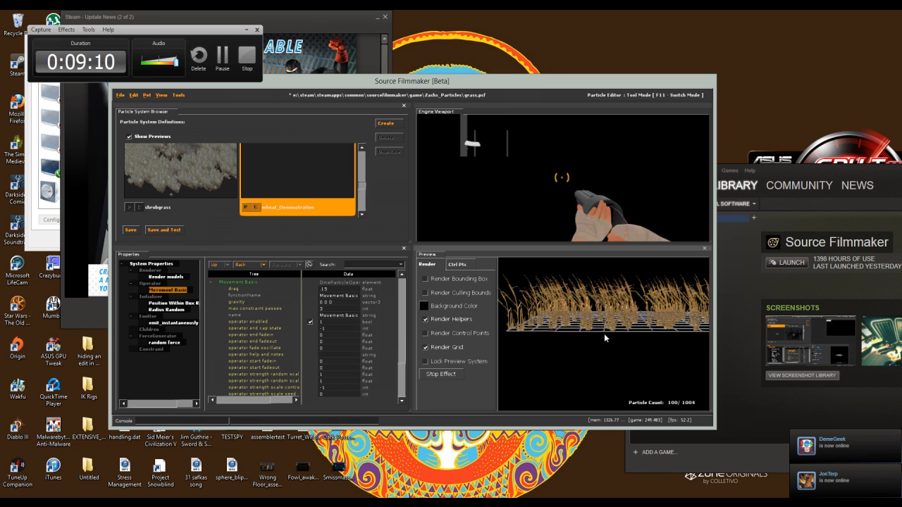
# Step: Add a turbulent force to the ForceGenerator group
pyautogui.rightClick(166, 338)
pyautogui.click(176, 365)
pyautogui.click(372, 235)
pyautogui.click(374, 248)
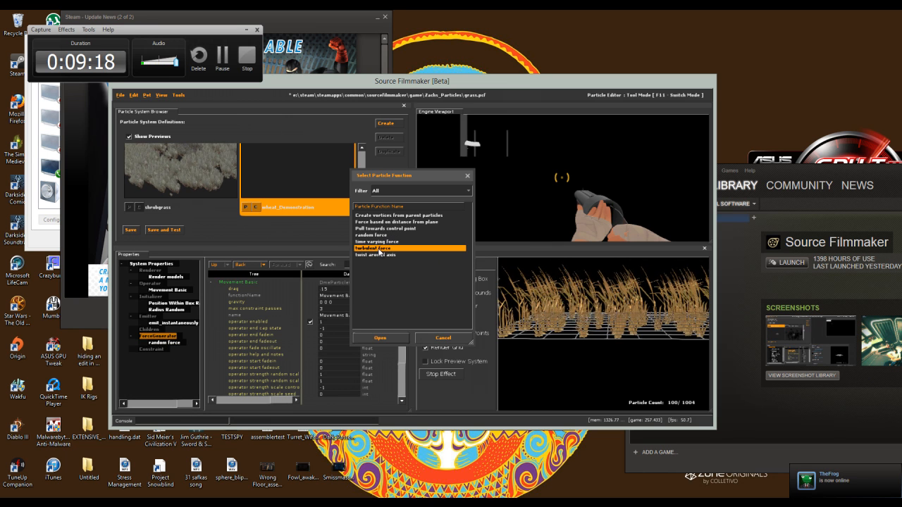
pyautogui.doubleClick(379, 249)
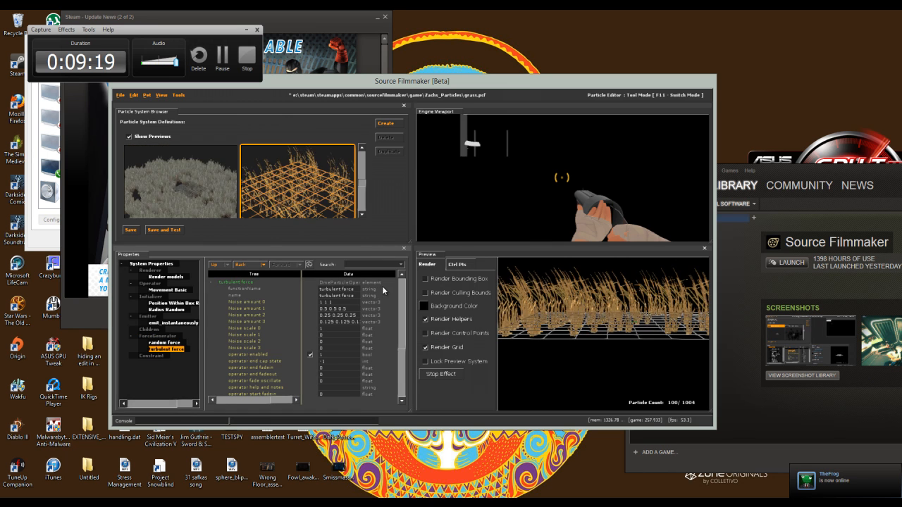
# Step: Give the turbulent force noise amounts zero Z components and set Noise scales 1–3 to 1
pyautogui.click(344, 302)
pyautogui.press('Return')
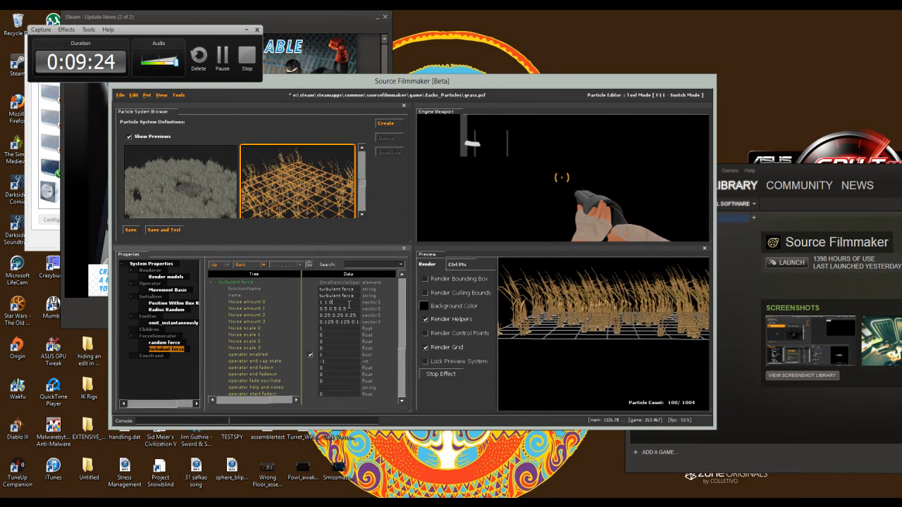
pyautogui.click(356, 309)
pyautogui.moveTo(348, 316); pyautogui.dragTo(392, 321)
pyautogui.press('BackSpace')
pyautogui.press('BackSpace')
pyautogui.doubleClick(343, 334)
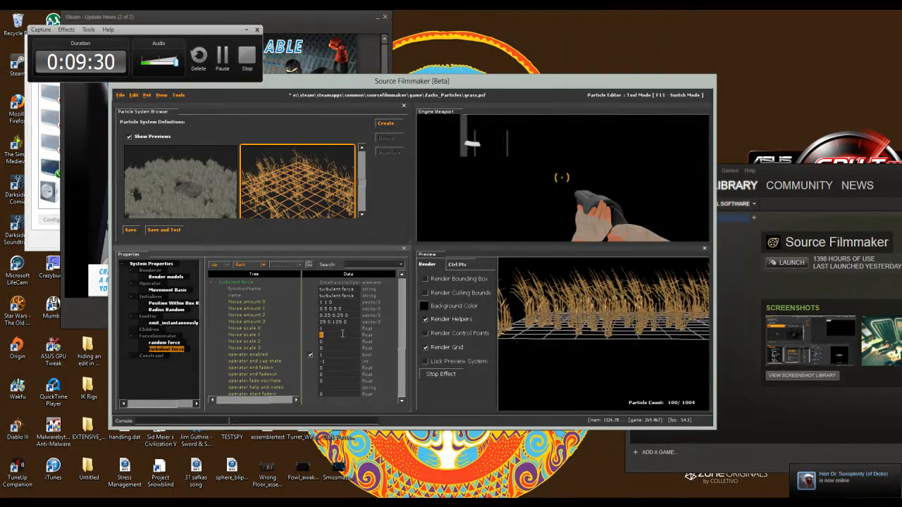
pyautogui.write('1')
pyautogui.doubleClick(342, 341)
pyautogui.write('1')
pyautogui.doubleClick(344, 346)
pyautogui.write('1')
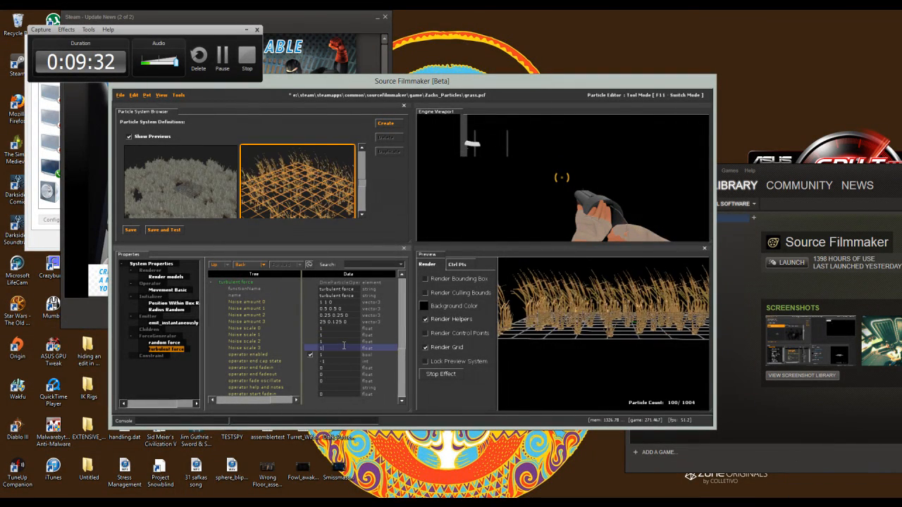
# Step: View the twisting wheat at ground level and reposition the editor window
pyautogui.moveTo(555, 322); pyautogui.dragTo(605, 332)
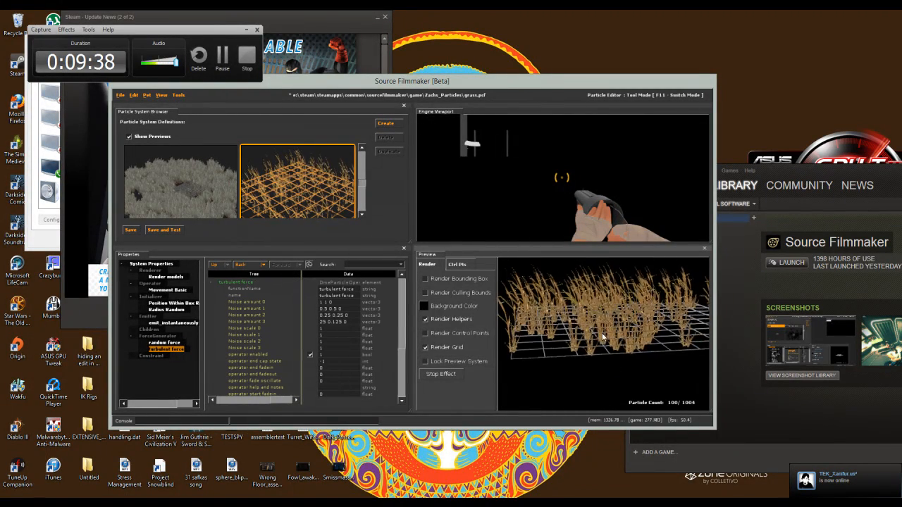
pyautogui.moveTo(613, 367); pyautogui.dragTo(589, 372)
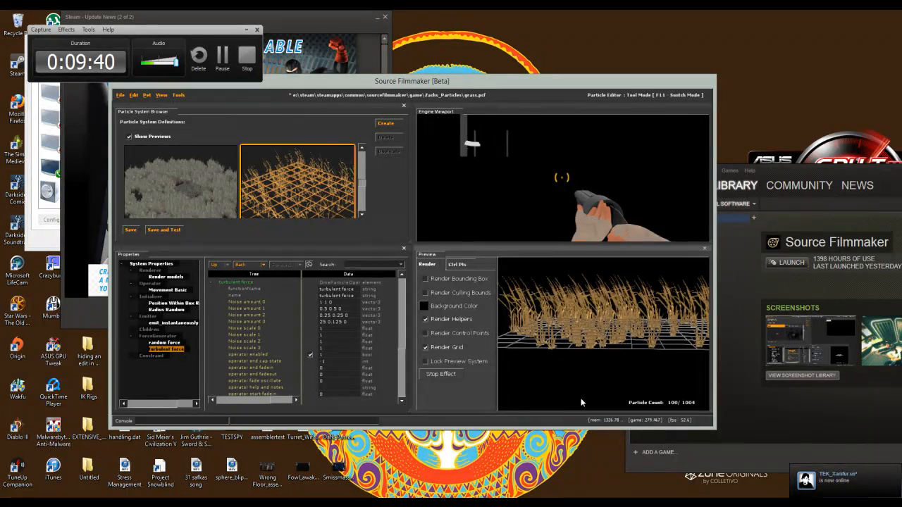
pyautogui.scroll(3, 604, 333)
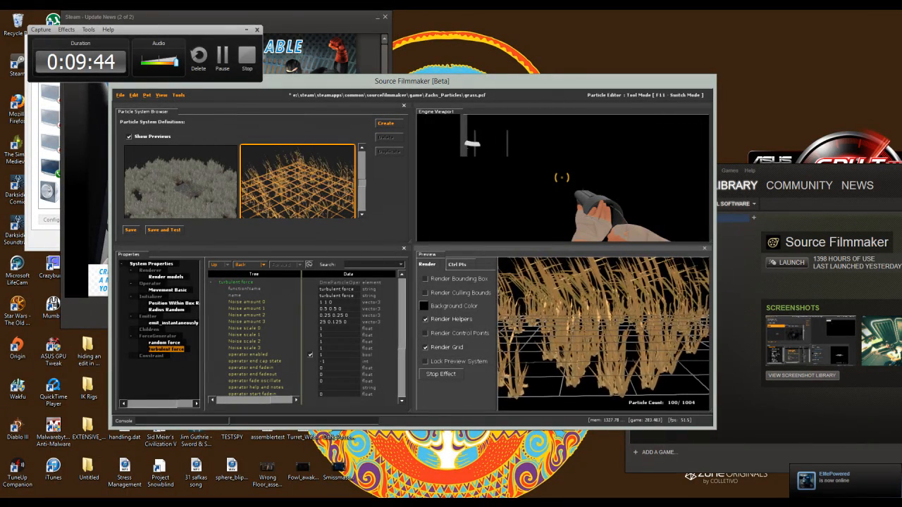
pyautogui.moveTo(456, 83); pyautogui.dragTo(401, 103)
pyautogui.moveTo(332, 27); pyautogui.dragTo(901, 181)
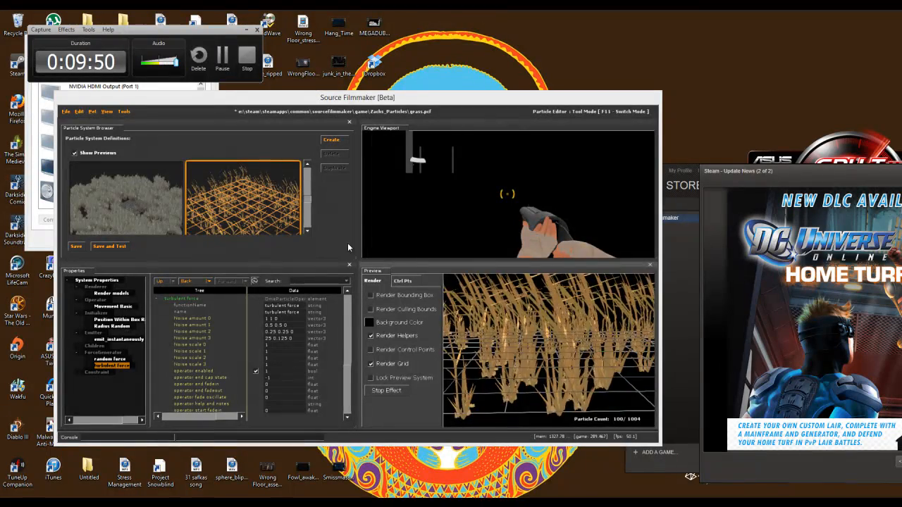
# Step: Add an Oscillate Vector operator alongside Movement Basic in the Operator group
pyautogui.moveTo(546, 331)
pyautogui.mouseDown(button='right')
pyautogui.moveTo(549, 358)
pyautogui.moveTo(557, 332)
pyautogui.mouseUp(button='right')
pyautogui.moveTo(557, 332); pyautogui.dragTo(552, 355)
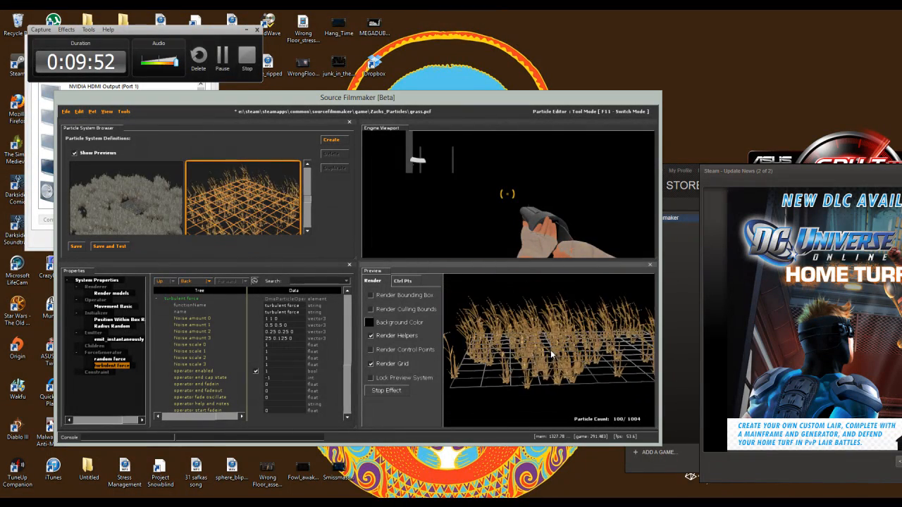
pyautogui.rightClick(94, 303)
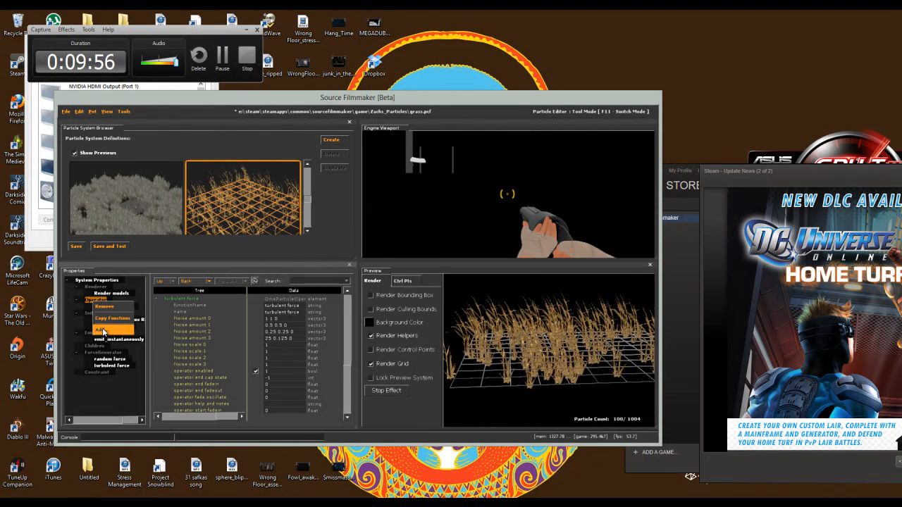
pyautogui.click(103, 330)
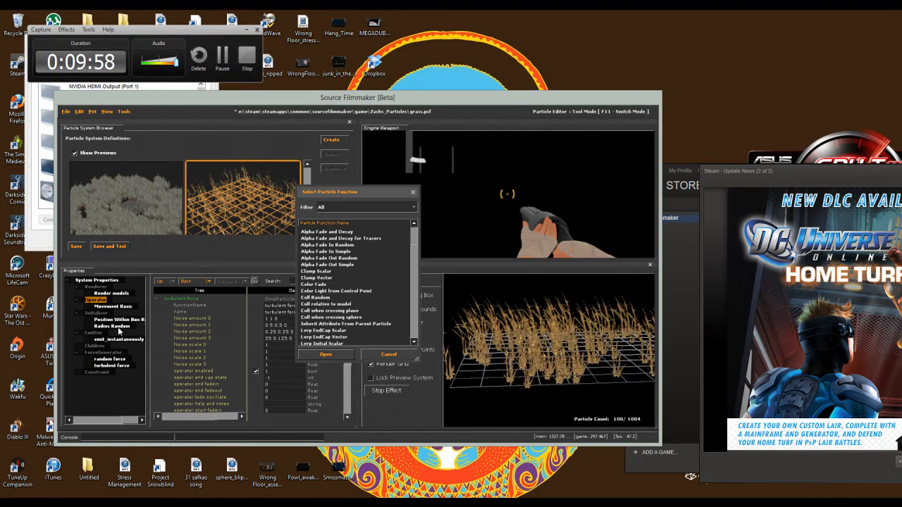
pyautogui.scroll(-20, 358, 318)
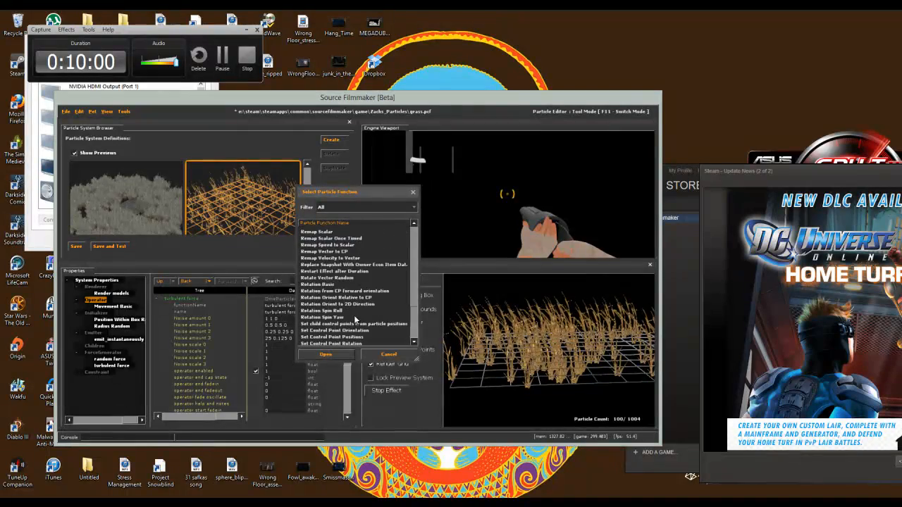
pyautogui.scroll(-6, 354, 318)
pyautogui.scroll(3, 354, 319)
pyautogui.scroll(4, 355, 319)
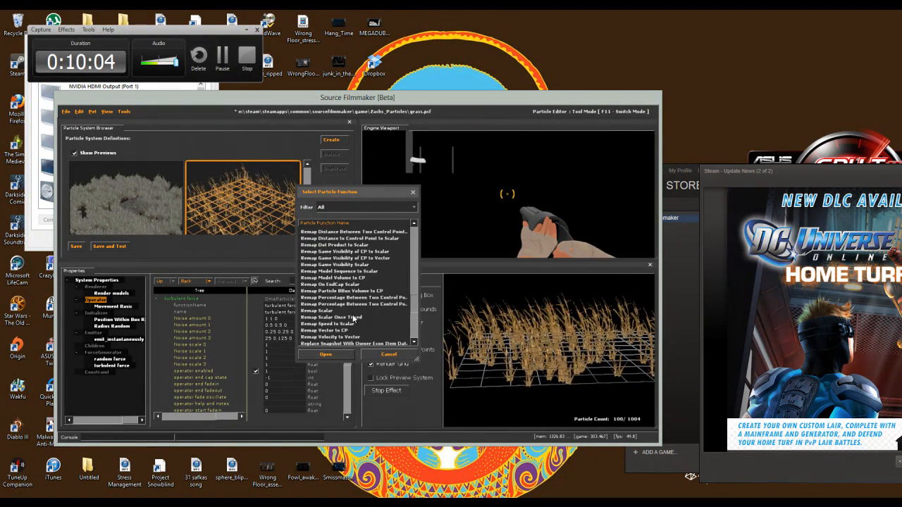
pyautogui.scroll(-5, 355, 319)
pyautogui.scroll(10, 354, 318)
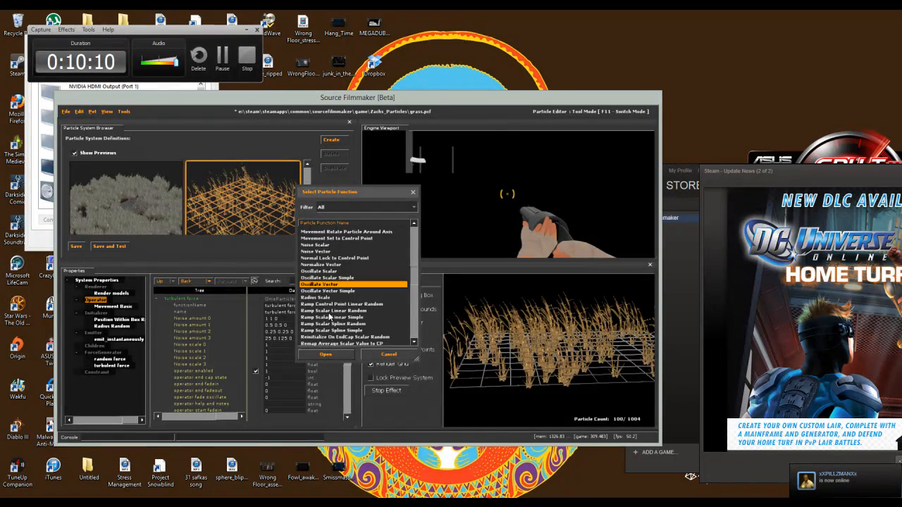
pyautogui.click(343, 355)
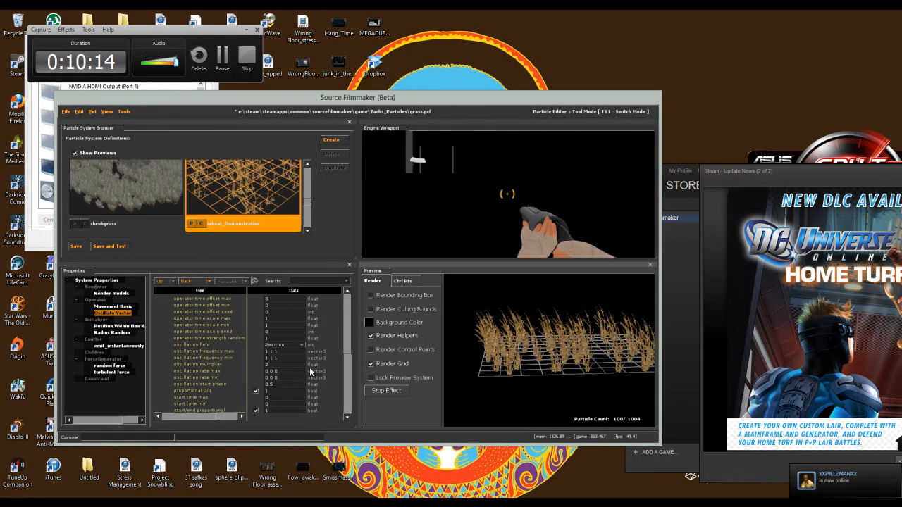
# Step: Make Oscillate Vector offset the Normal field, with oscillation rate max and min 0 0 1
pyautogui.scroll(-6, 303, 343)
pyautogui.click(302, 345)
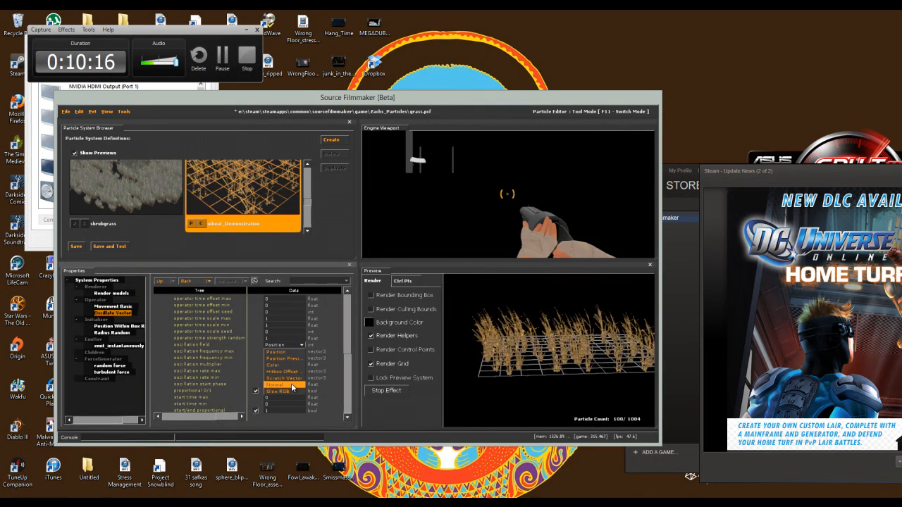
pyautogui.click(291, 384)
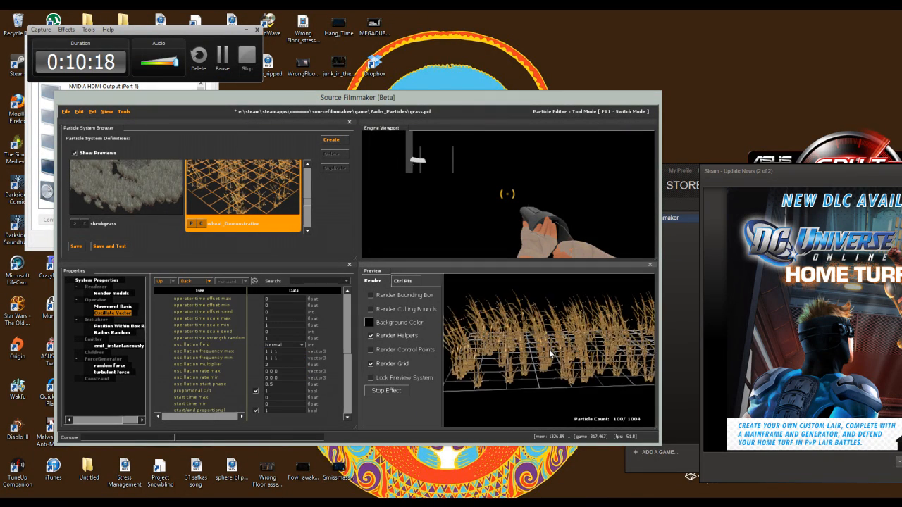
pyautogui.click(296, 352)
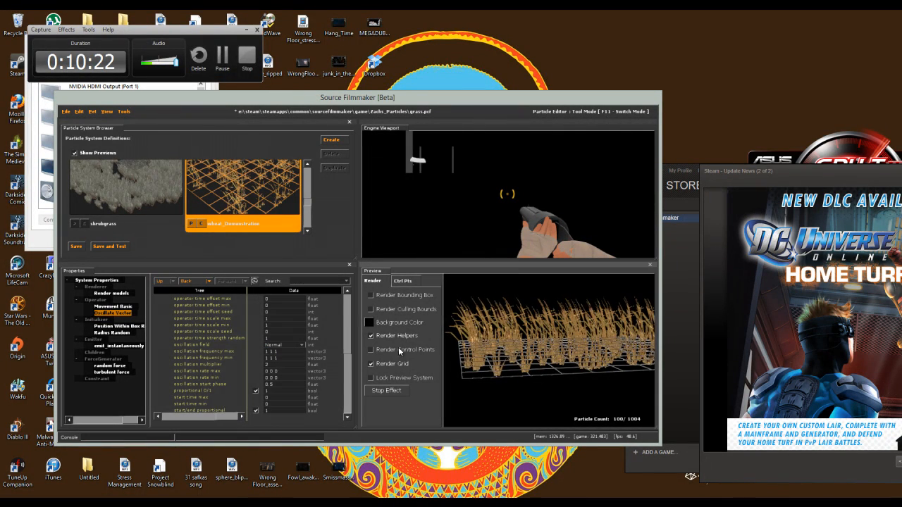
pyautogui.scroll(6, 285, 329)
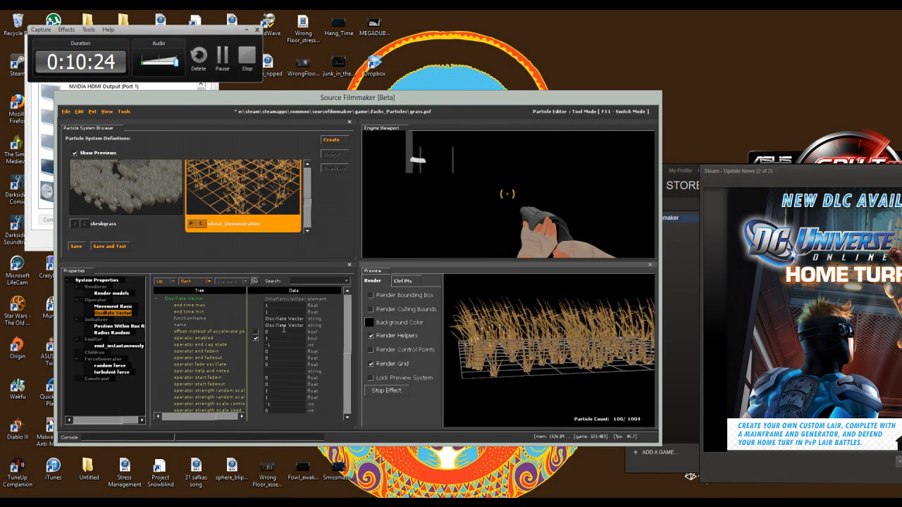
pyautogui.click(256, 332)
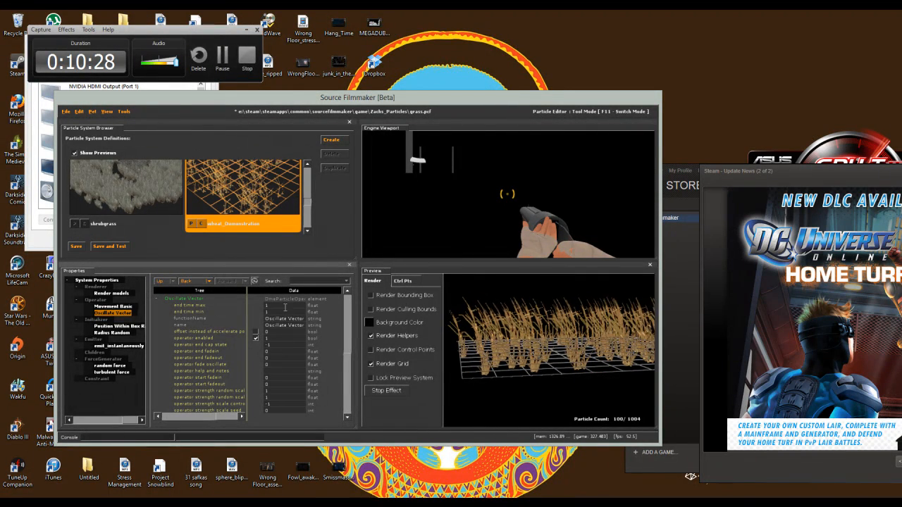
pyautogui.scroll(-4, 283, 363)
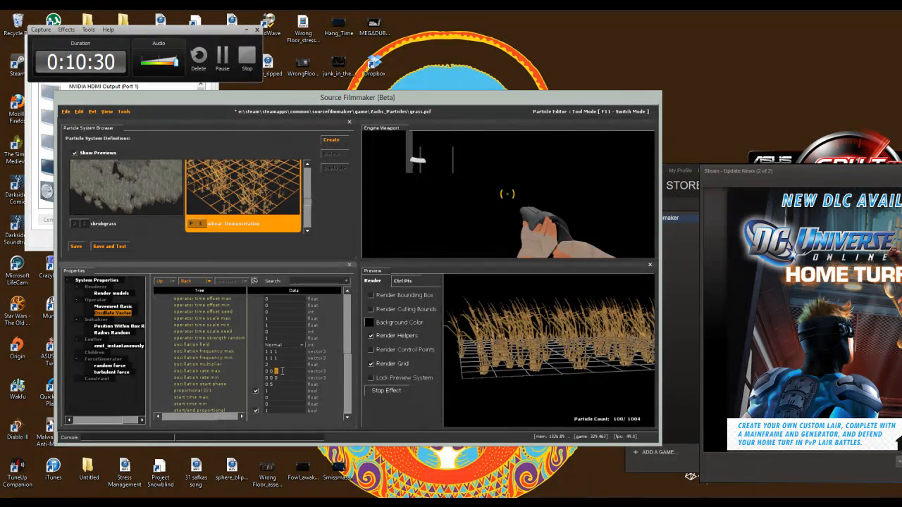
pyautogui.press('Return')
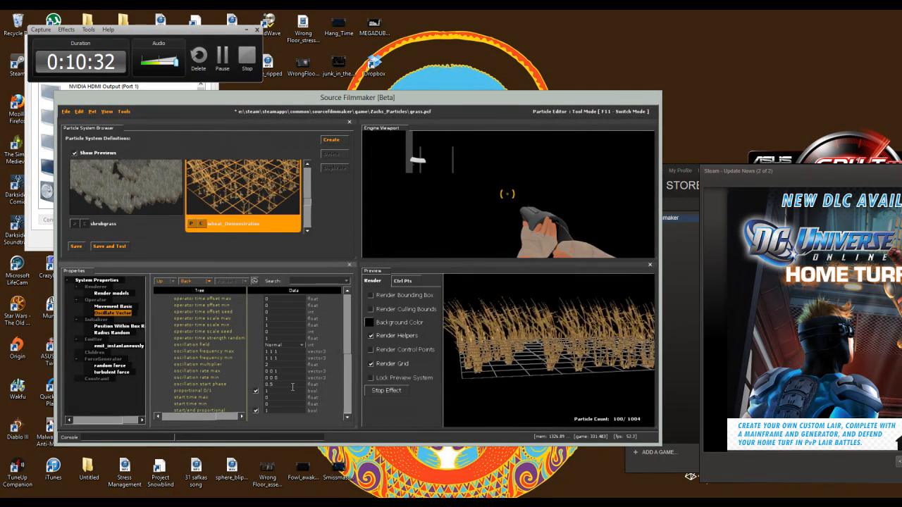
pyautogui.press('Return')
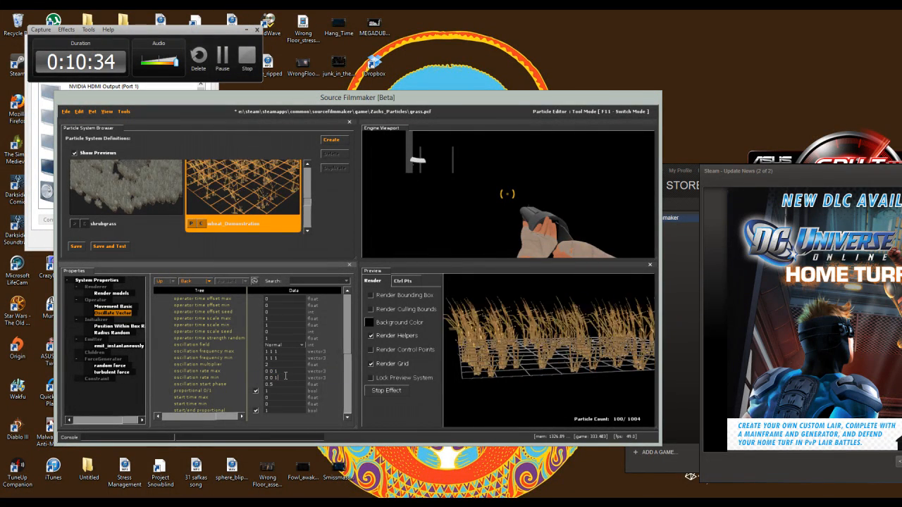
pyautogui.scroll(-3, 550, 356)
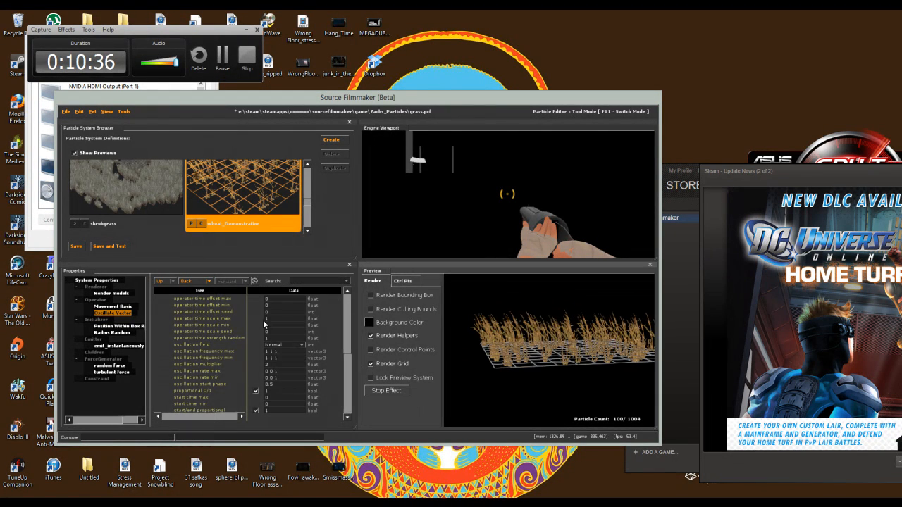
pyautogui.click(291, 307)
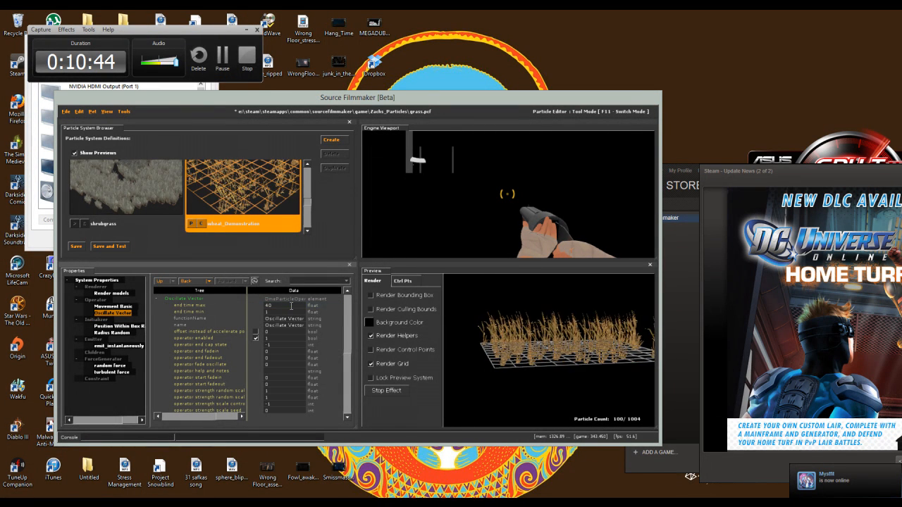
# Step: Set the Oscillate Vector end time value to 40 and review the swaying wheat
pyautogui.write('40')
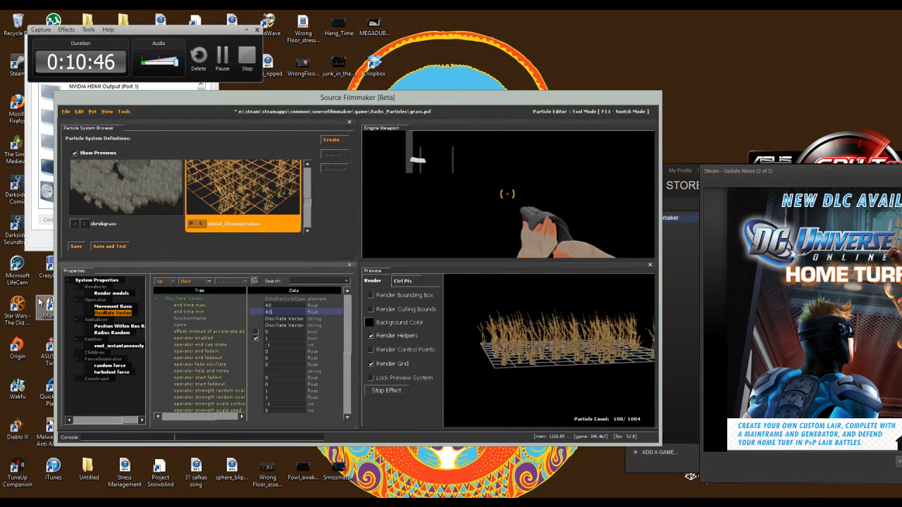
pyautogui.moveTo(543, 350); pyautogui.dragTo(550, 351, button='right')
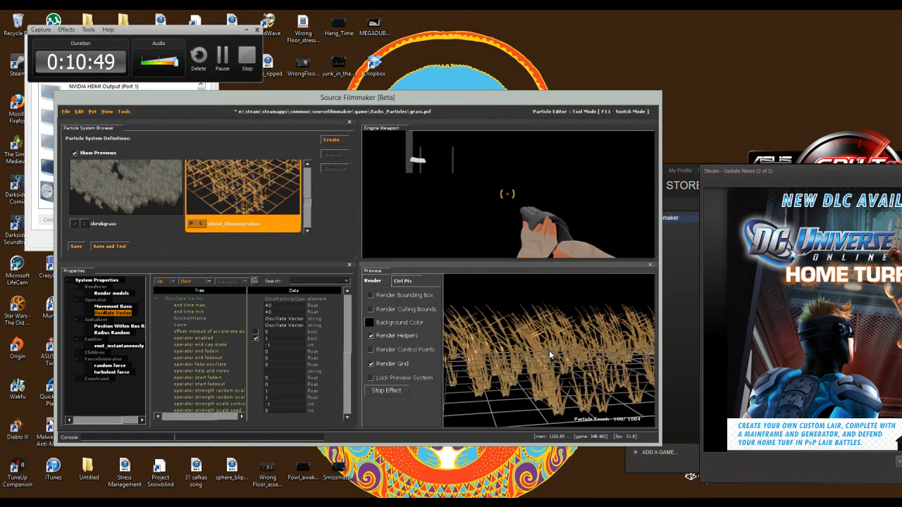
pyautogui.moveTo(550, 351); pyautogui.dragTo(549, 352)
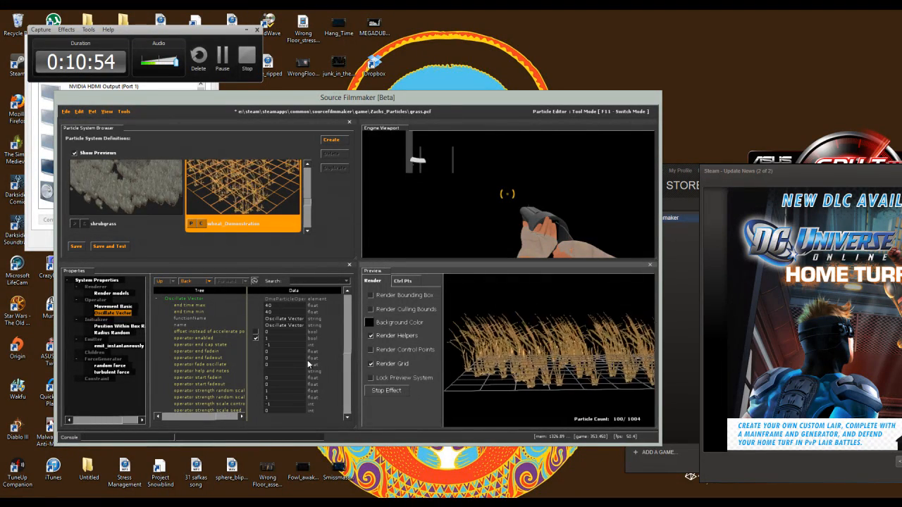
pyautogui.scroll(-6, 280, 382)
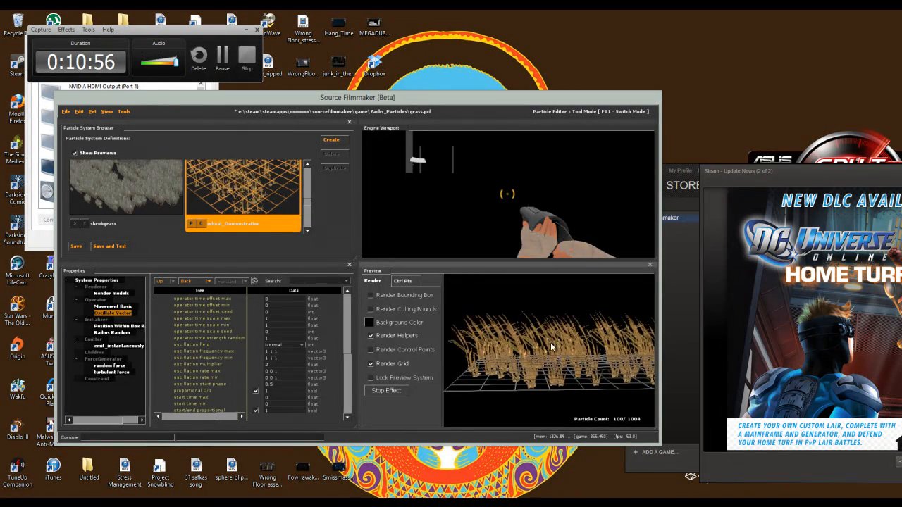
# Step: Set oscillation rate min to 0 0 .5 and oscillation frequency min to 1 1 .7
pyautogui.click(298, 379)
pyautogui.press('BackSpace')
pyautogui.write('.5')
pyautogui.press('Return')
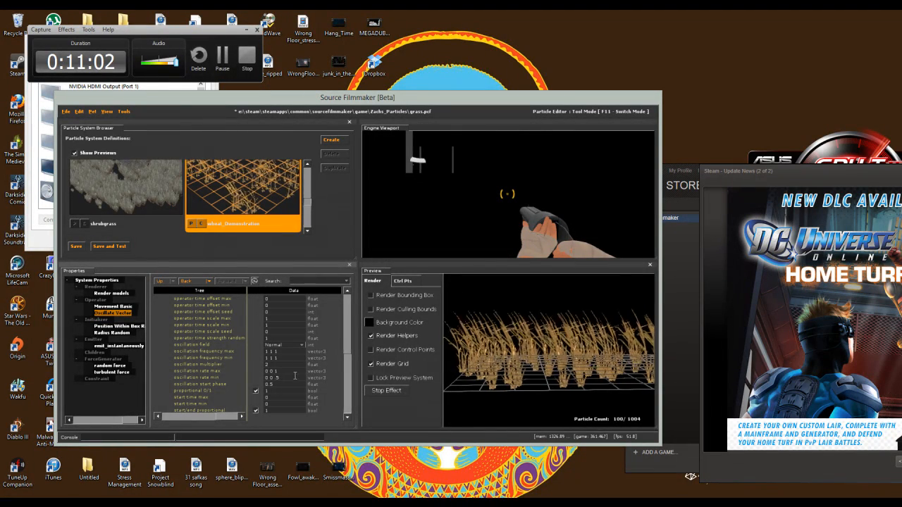
pyautogui.click(287, 358)
pyautogui.press('BackSpace')
pyautogui.write('.7')
pyautogui.press('Return')
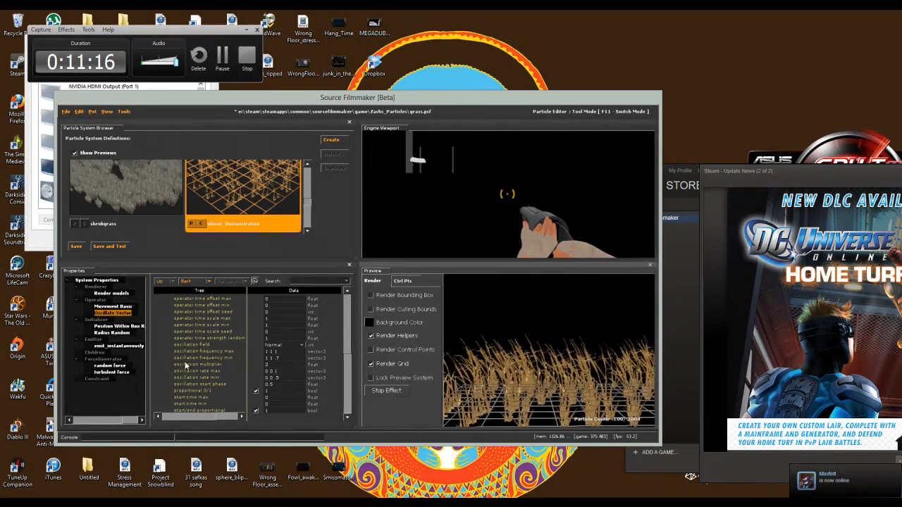
# Step: Keep the oscillation multiplier at 2 and view the whole wheat grid from new angles
pyautogui.press('Return')
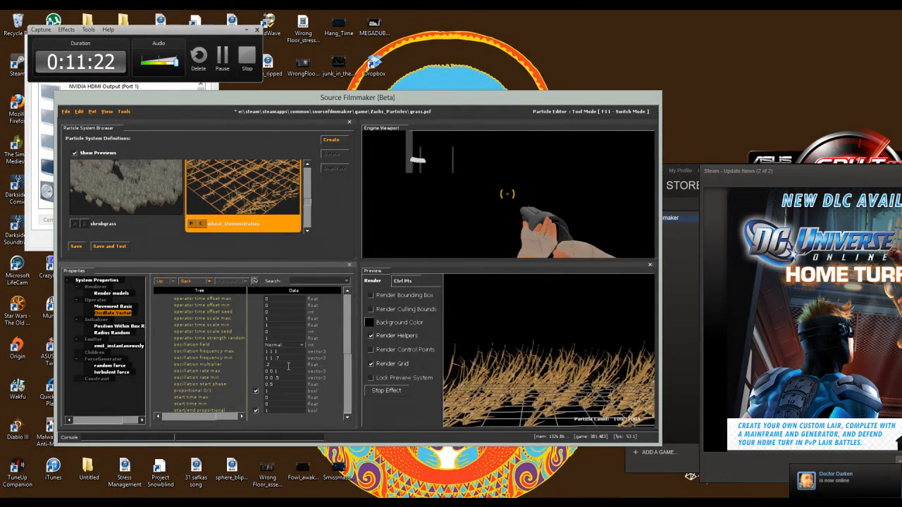
pyautogui.click(288, 365)
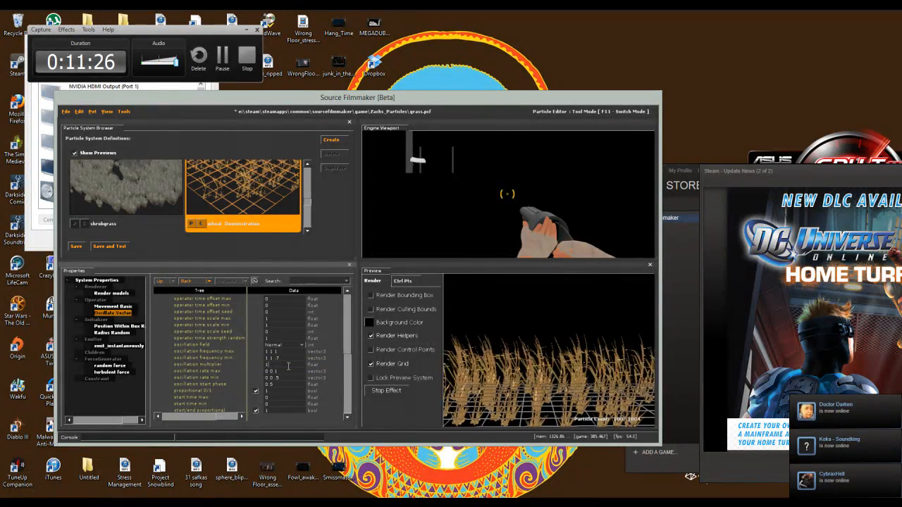
pyautogui.moveTo(548, 332); pyautogui.dragTo(551, 353, button='right')
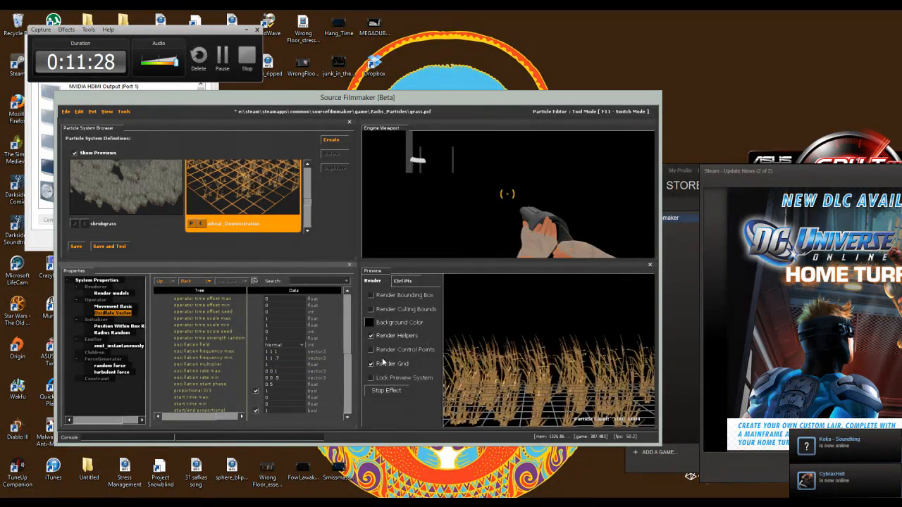
pyautogui.moveTo(551, 353); pyautogui.dragTo(491, 358)
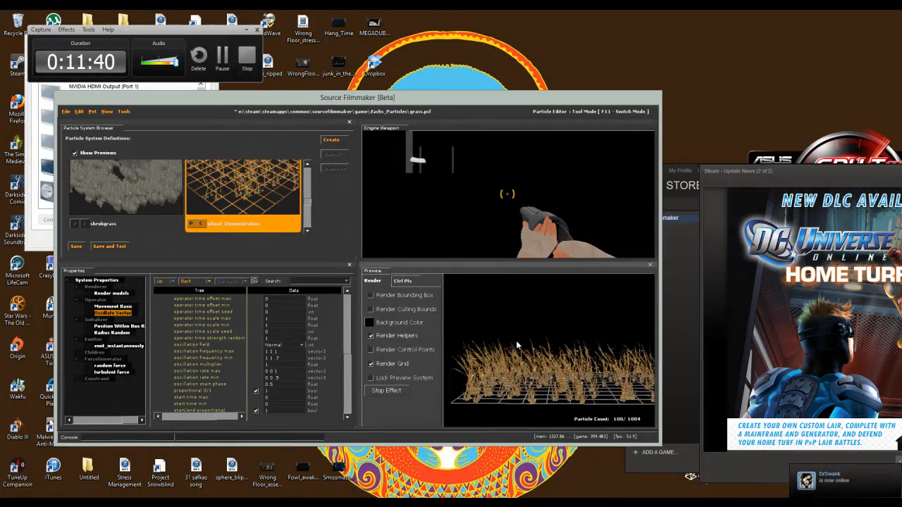
pyautogui.moveTo(550, 351); pyautogui.dragTo(550, 366)
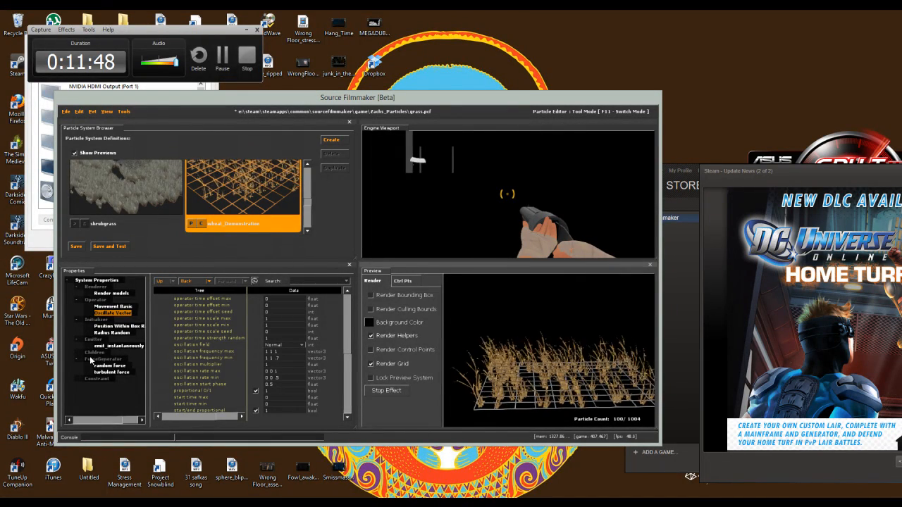
# Step: Show the emit_instantaneously emitter settings and re-enter num_to_emit as 100
pyautogui.click(106, 346)
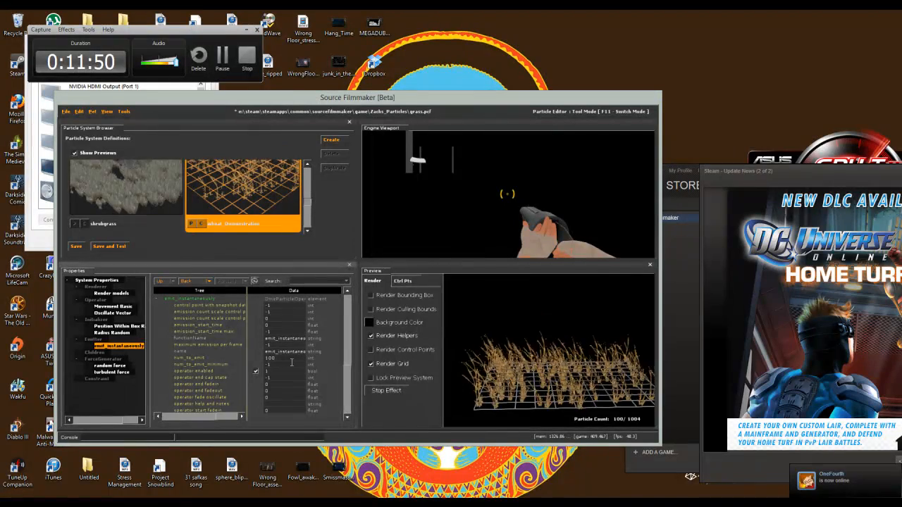
pyautogui.doubleClick(291, 358)
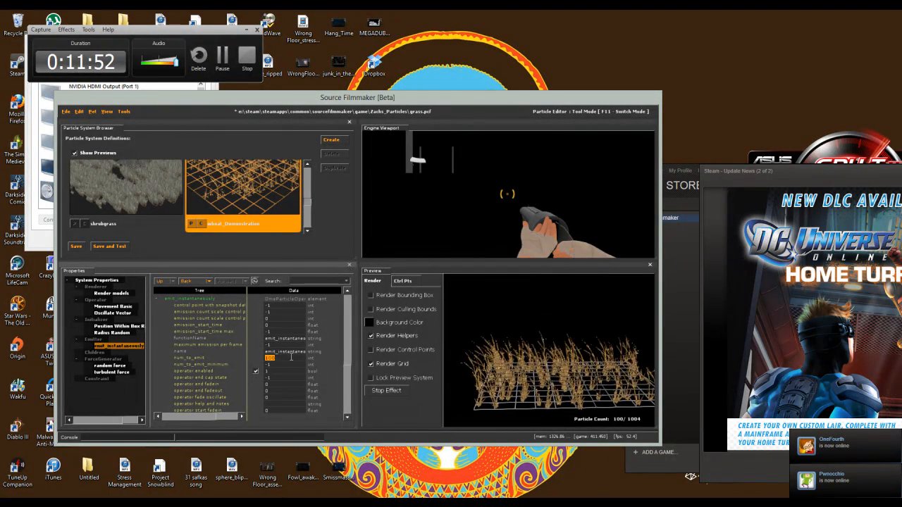
pyautogui.write('2')
pyautogui.press('BackSpace')
pyautogui.write('1')
pyautogui.press('Return')
# Step: Load the dense 600-particle grass system from the Particle System Browser for comparison
pyautogui.scroll(-4, 272, 203)
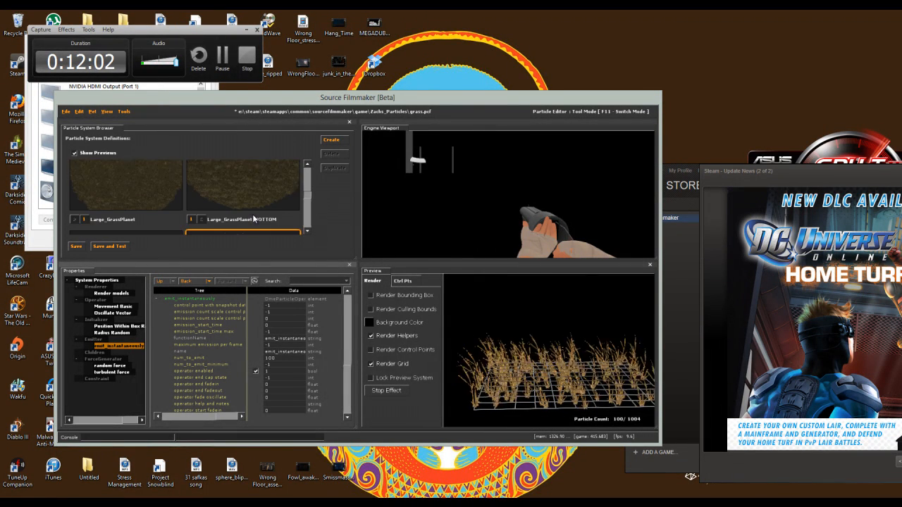
pyautogui.scroll(-2, 252, 215)
pyautogui.scroll(2, 252, 216)
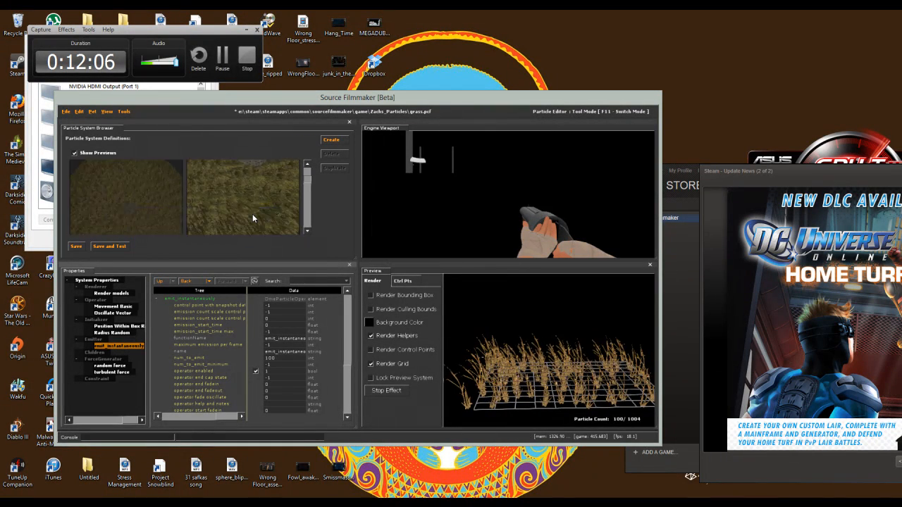
pyautogui.scroll(-5, 253, 214)
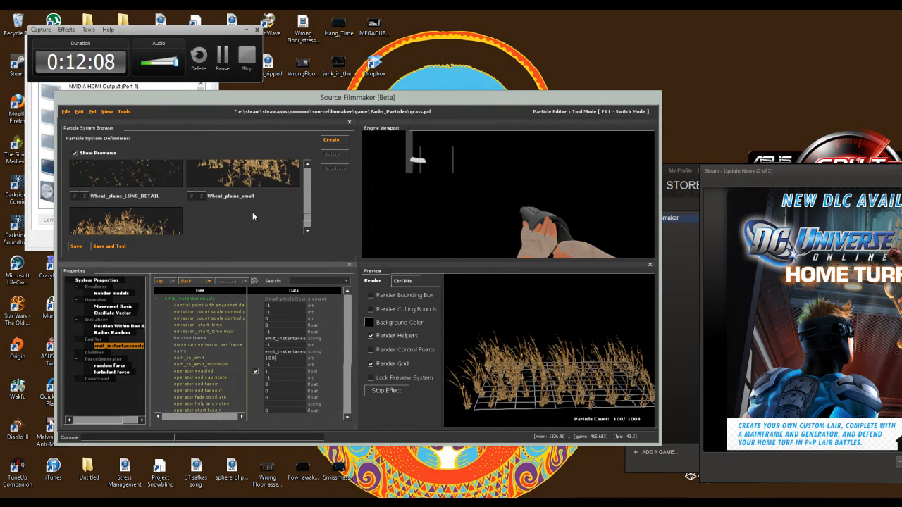
pyautogui.scroll(10, 253, 212)
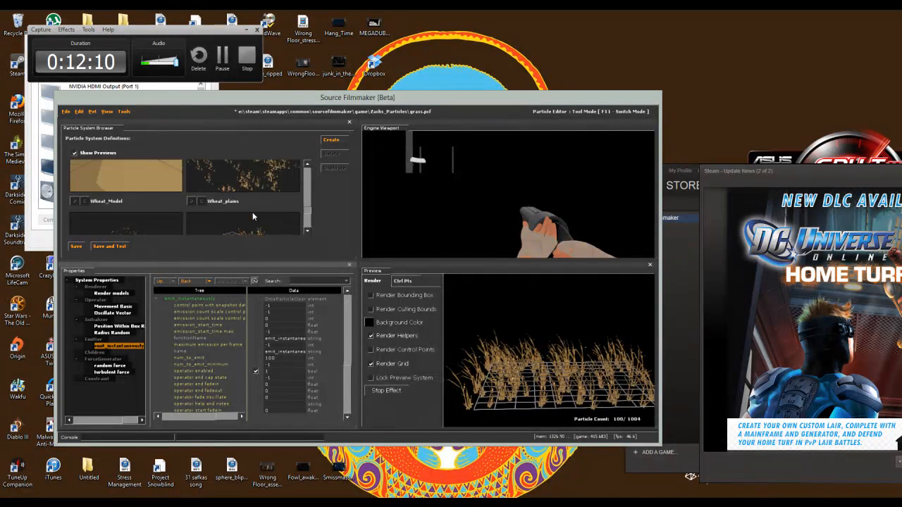
pyautogui.scroll(5, 253, 215)
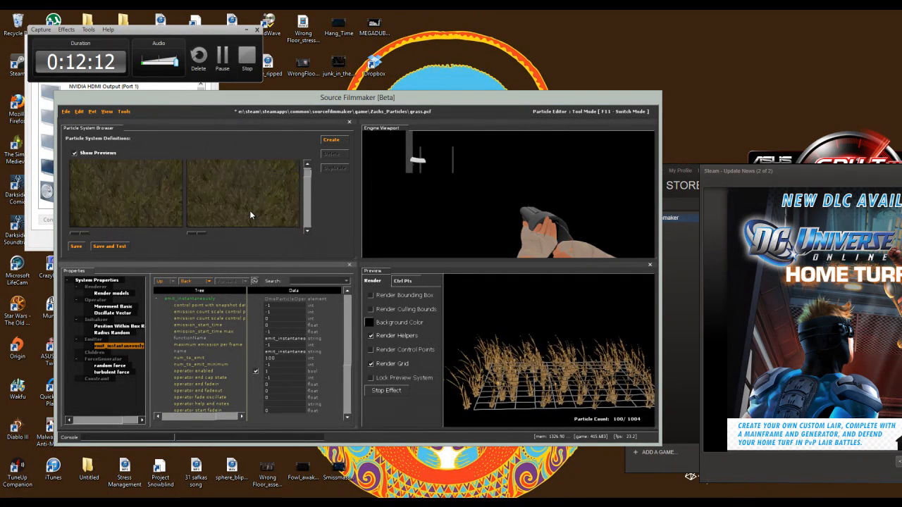
pyautogui.click(214, 174)
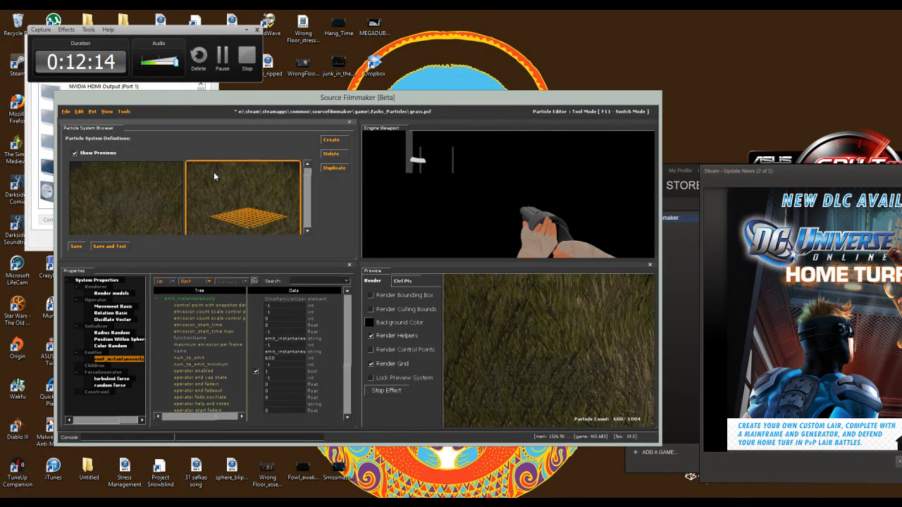
pyautogui.scroll(-3, 173, 167)
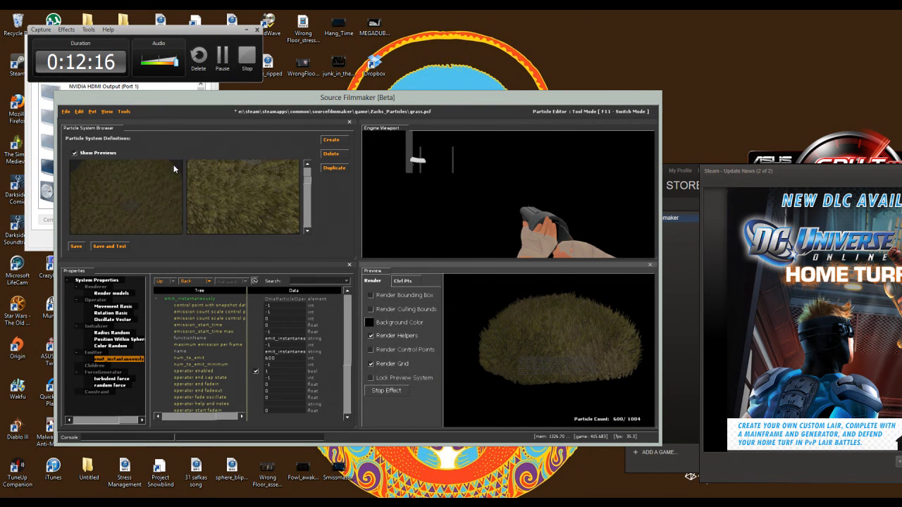
pyautogui.scroll(-3, 157, 172)
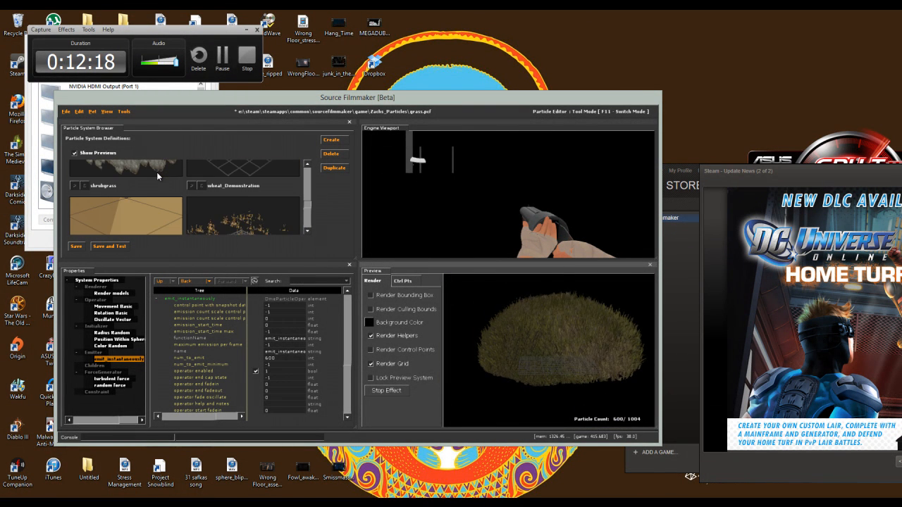
pyautogui.scroll(-3, 157, 172)
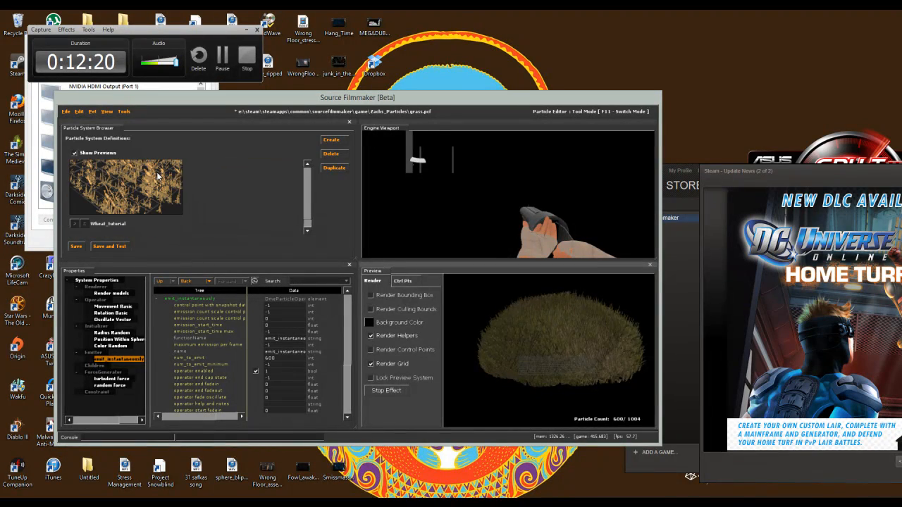
# Step: Preview Wheat_tutorial, Wheat_plains_LONG_DETAIL, Wheat_plains_small and Wheat_Model in turn
pyautogui.click(158, 176)
pyautogui.scroll(2, 158, 176)
pyautogui.click(81, 187)
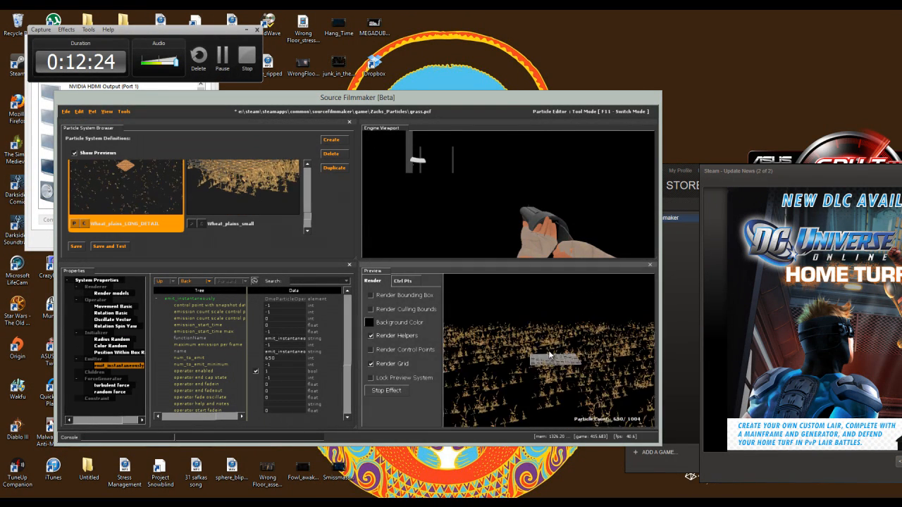
pyautogui.moveTo(549, 352); pyautogui.dragTo(554, 343, button='right')
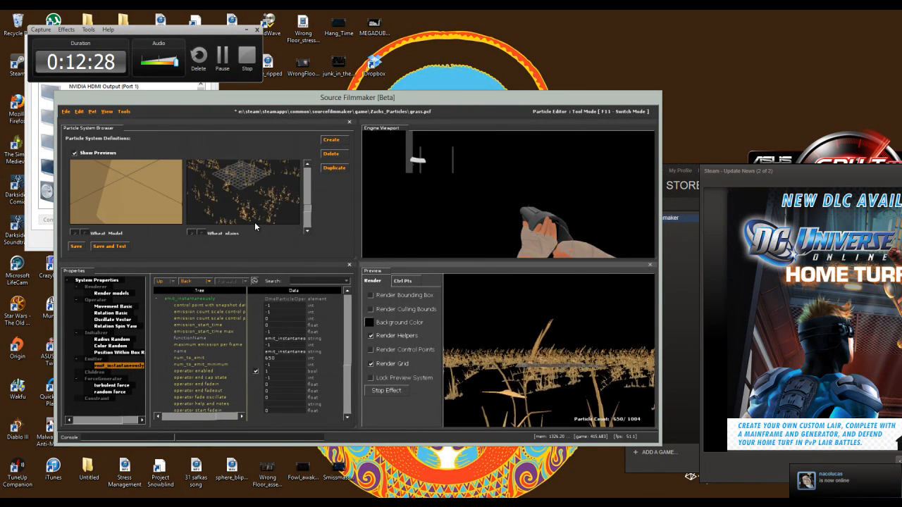
pyautogui.click(255, 222)
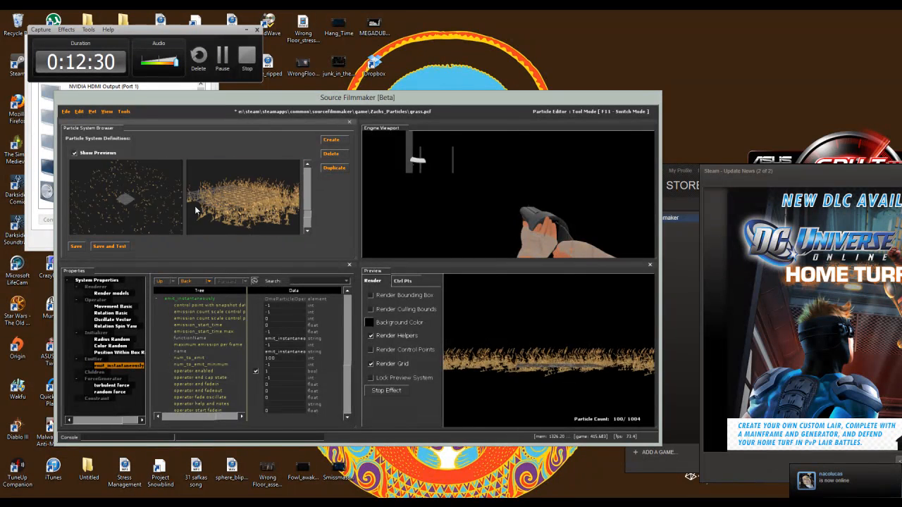
pyautogui.click(162, 189)
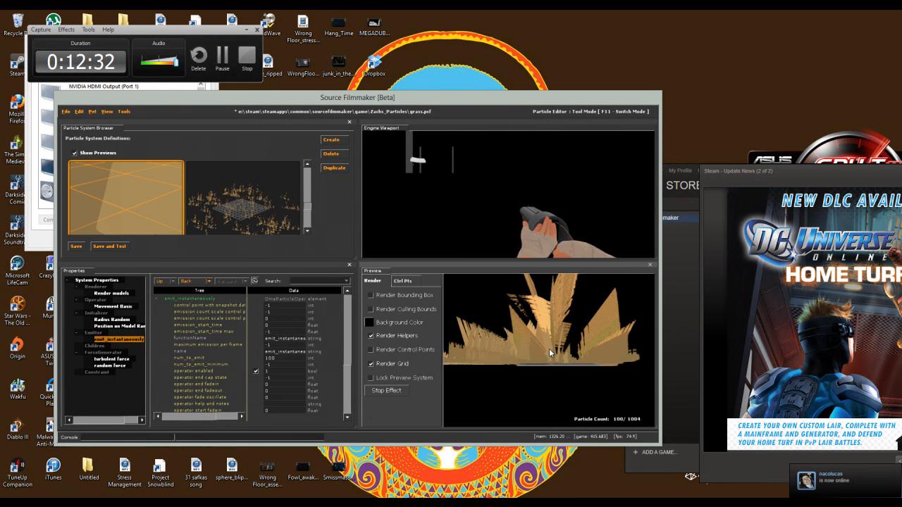
pyautogui.moveTo(537, 342); pyautogui.dragTo(564, 349)
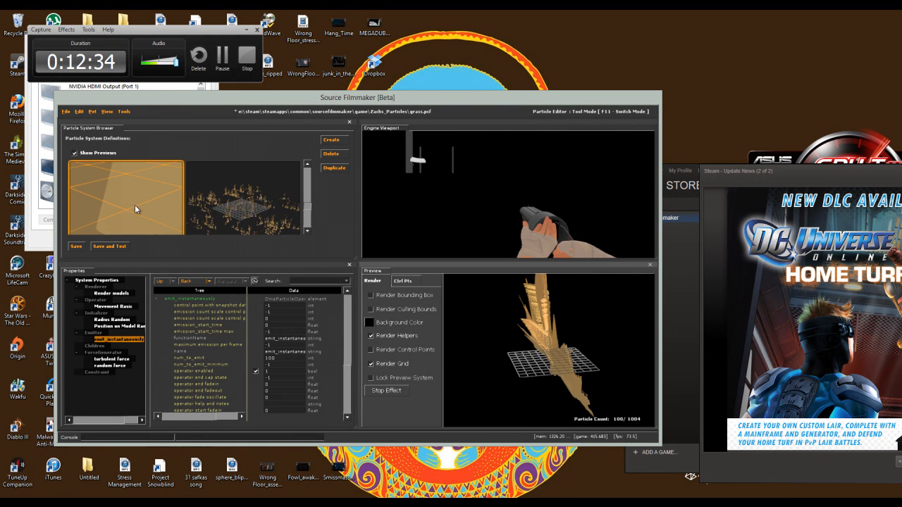
# Step: Reload Wheat_plains_small and view its 150-particle wheat field from a low side angle
pyautogui.scroll(-2, 148, 207)
pyautogui.scroll(-3, 217, 202)
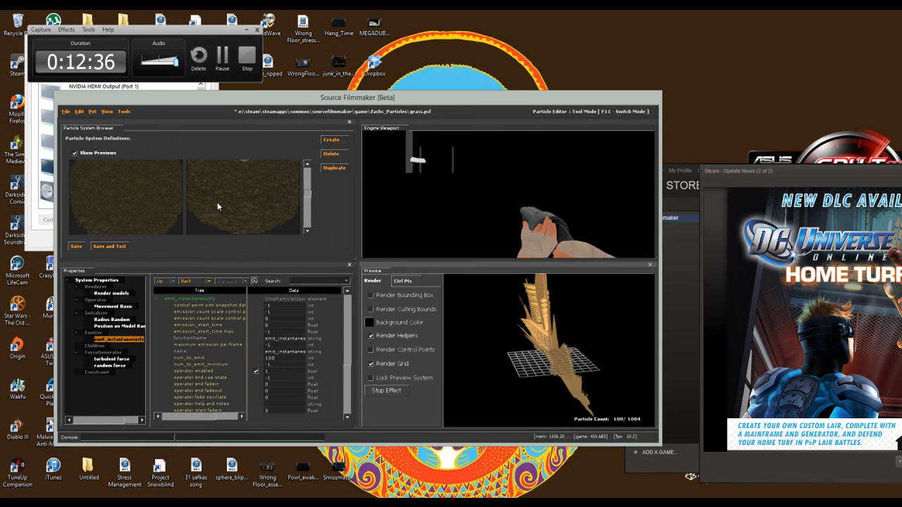
pyautogui.scroll(-4, 217, 202)
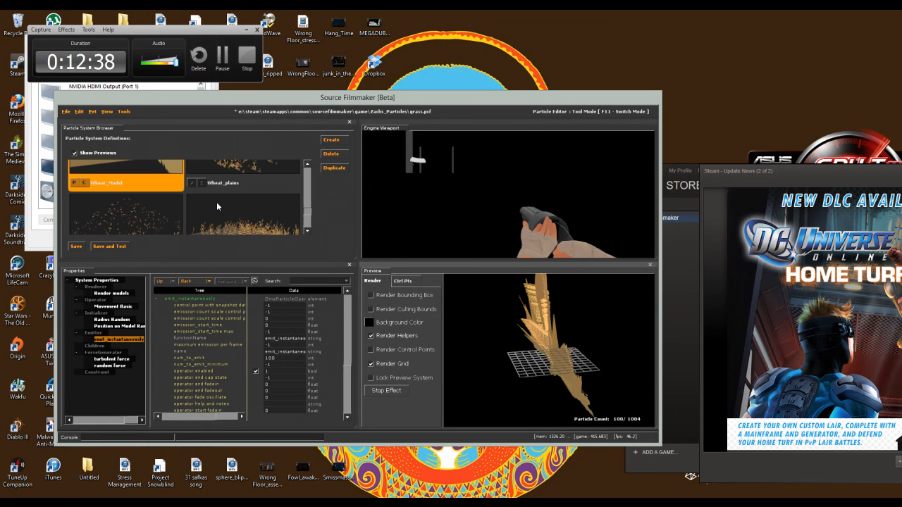
pyautogui.click(214, 200)
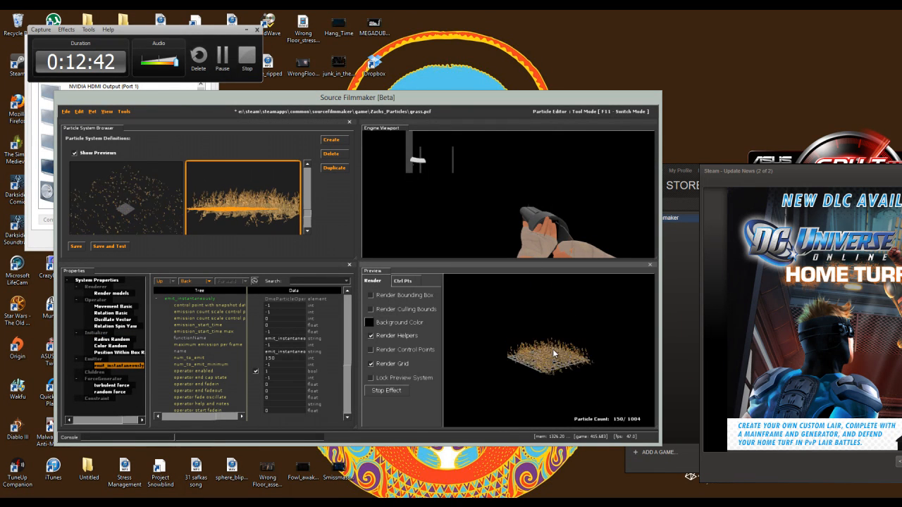
pyautogui.scroll(5, 550, 345)
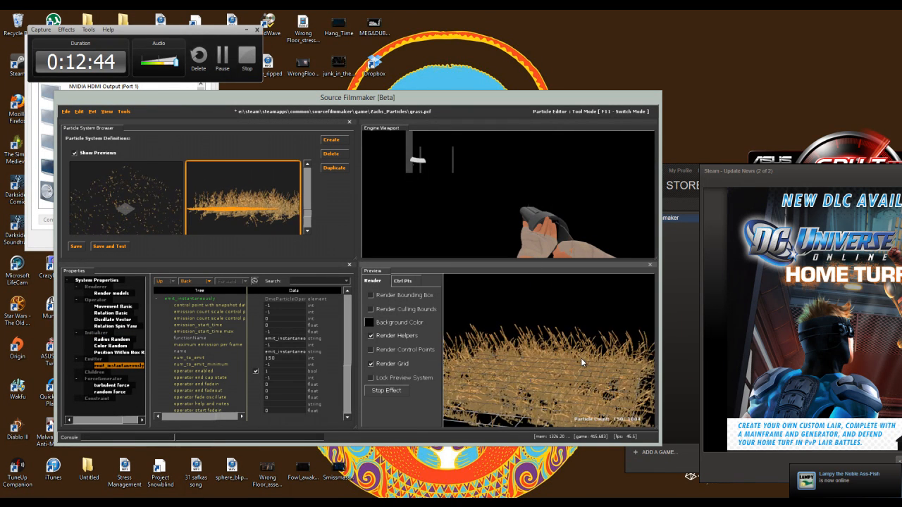
pyautogui.moveTo(581, 362); pyautogui.dragTo(508, 351)
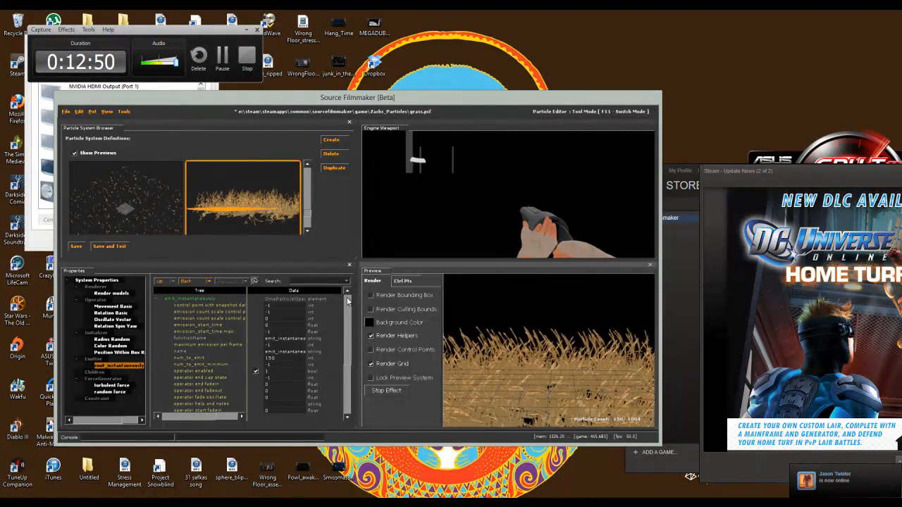